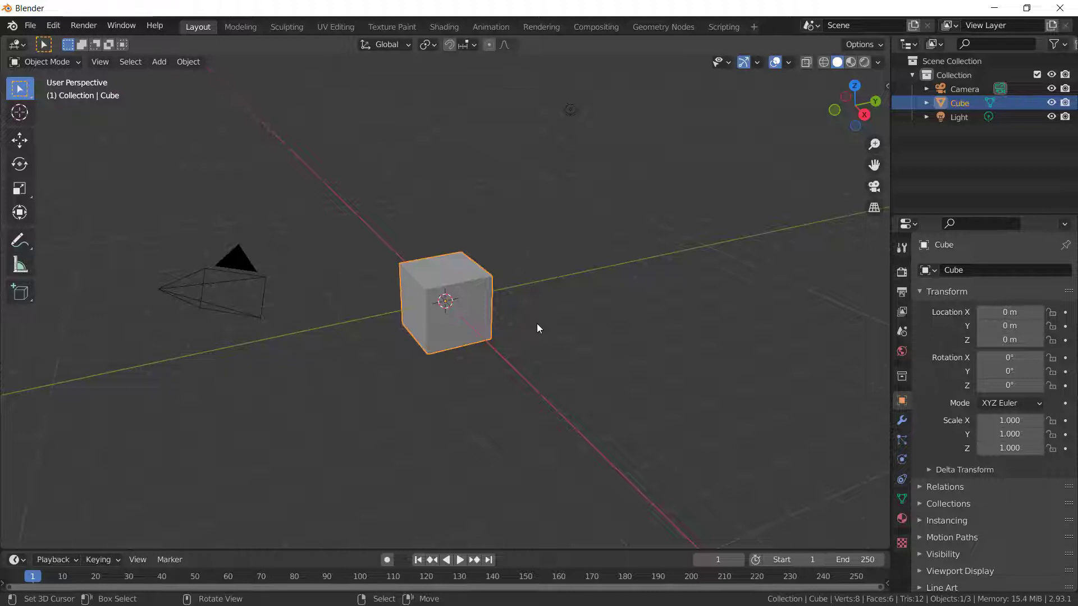
scroll(475, 316, up, 5)
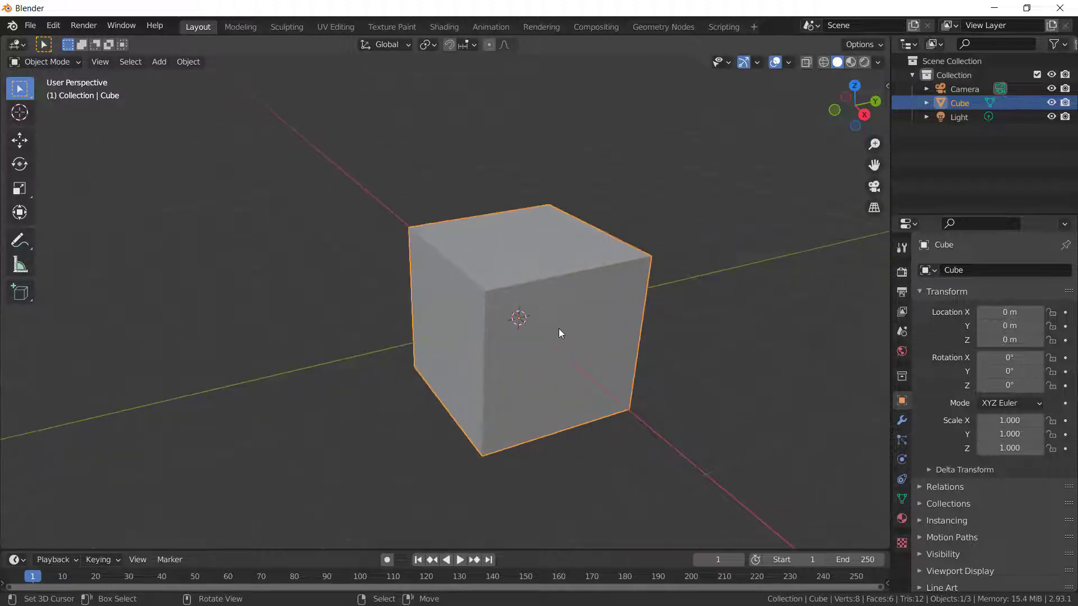
scroll(518, 322, up, 3)
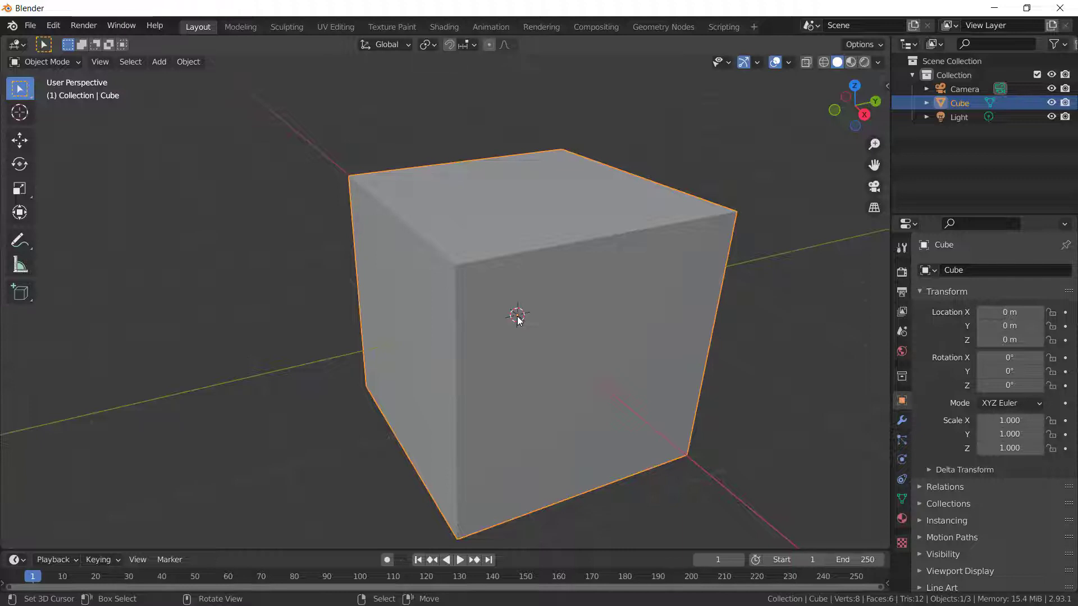
scroll(517, 318, down, 7)
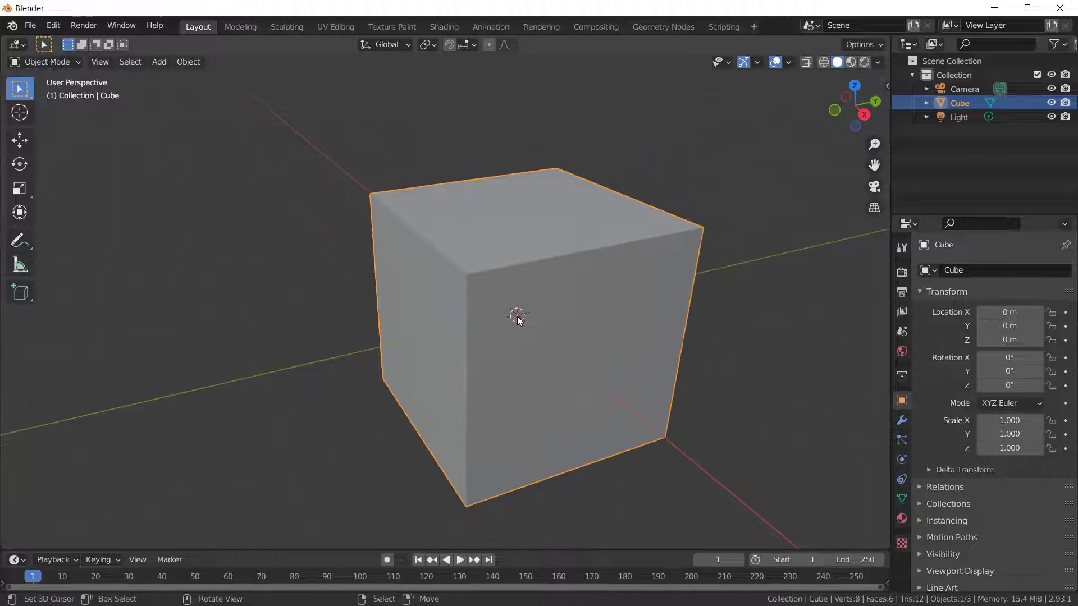
scroll(522, 317, down, 2)
scroll(526, 312, up, 1)
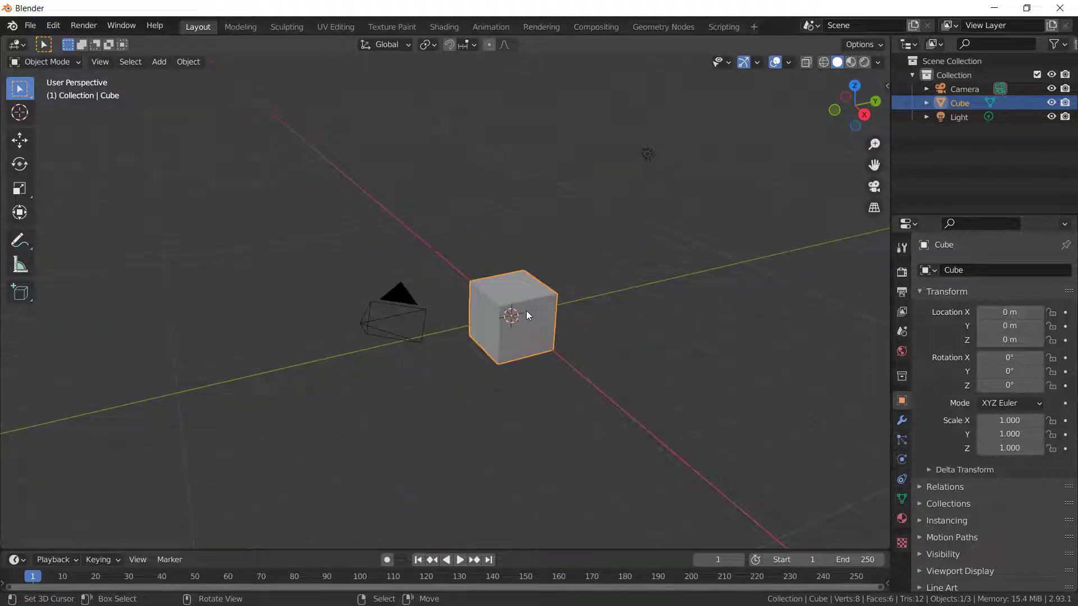
Move the cube freely to about X -4.5, Y -4.5, Z 4.6 m, clear its location, and try a second free move
key(g)
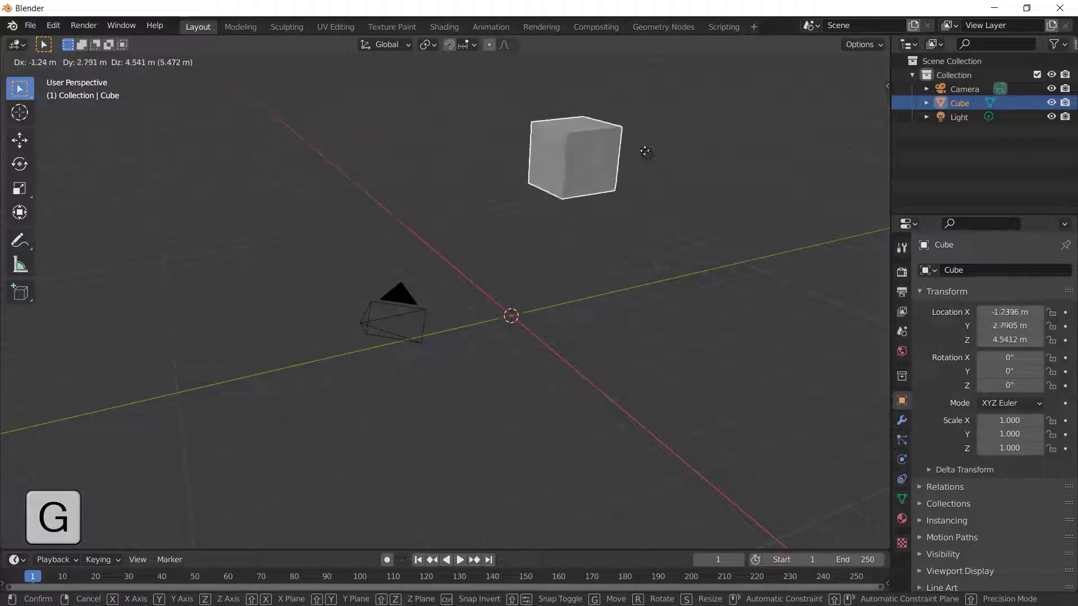
click(356, 162)
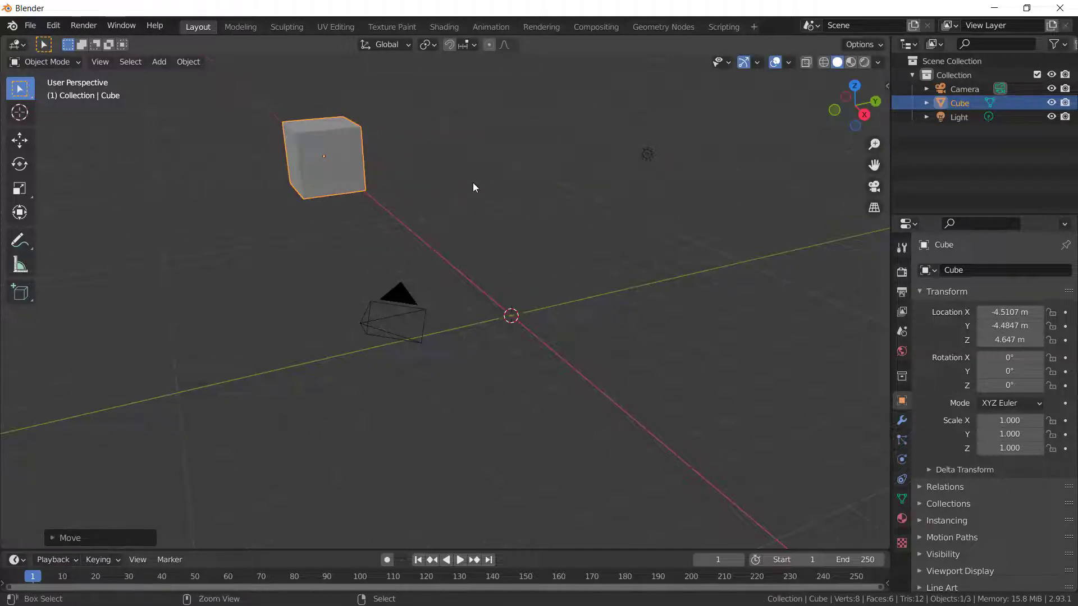
key(alt+g)
key(g)
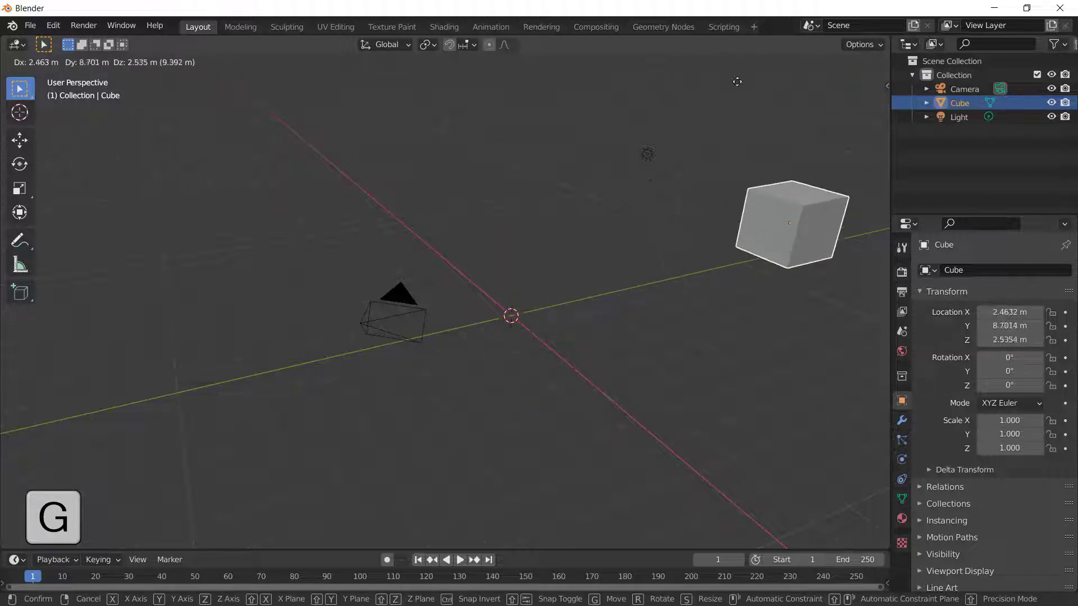
right_click(696, 92)
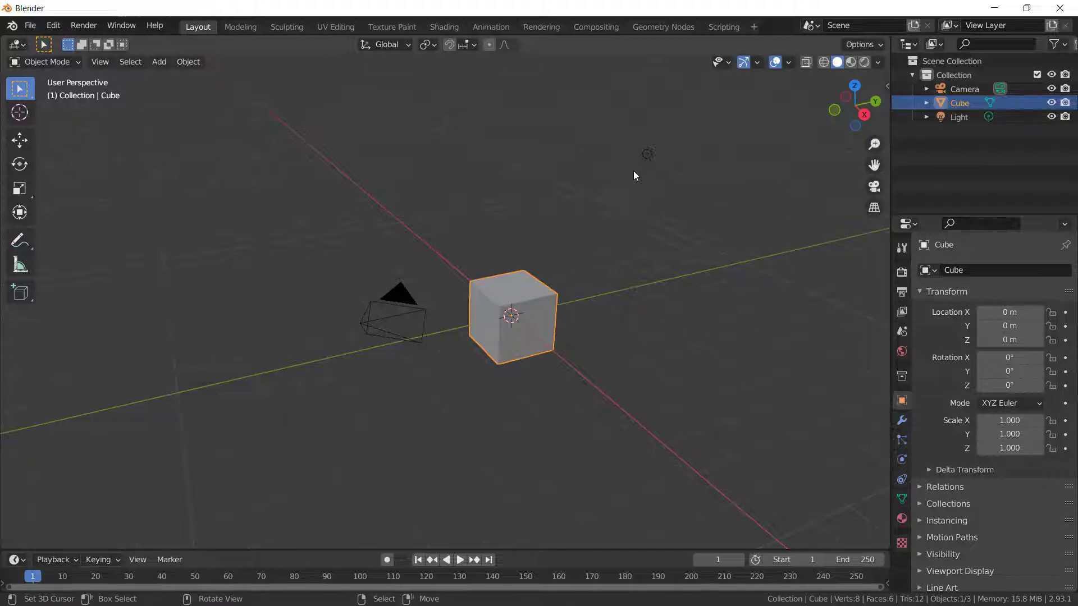
Try rotating the cube in the front orthographic view, first about the view axis and then with free trackball rotation
key(KP_1)
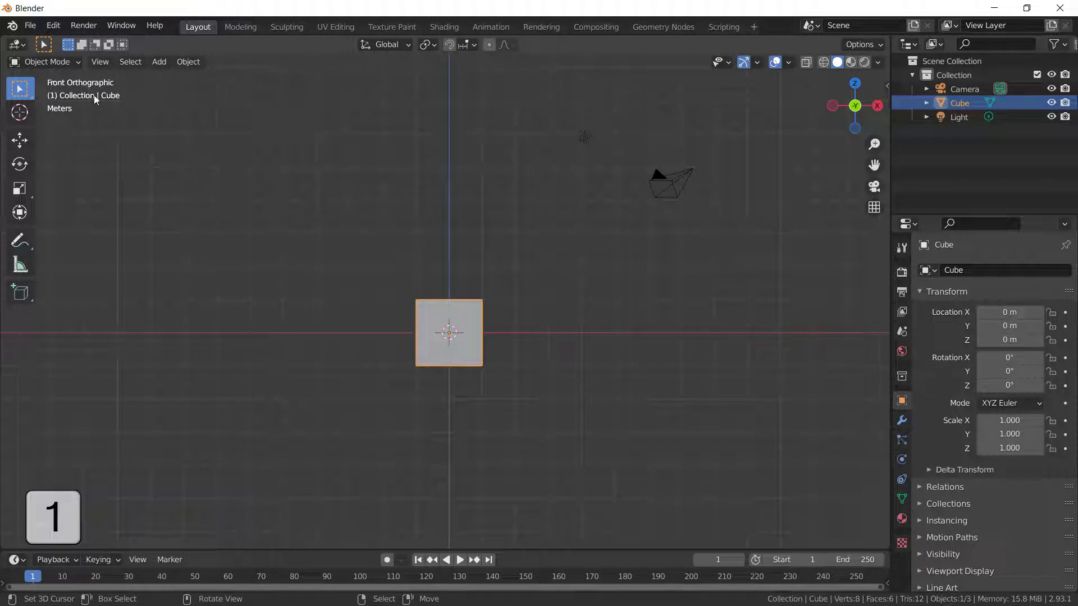
scroll(435, 364, up, 6)
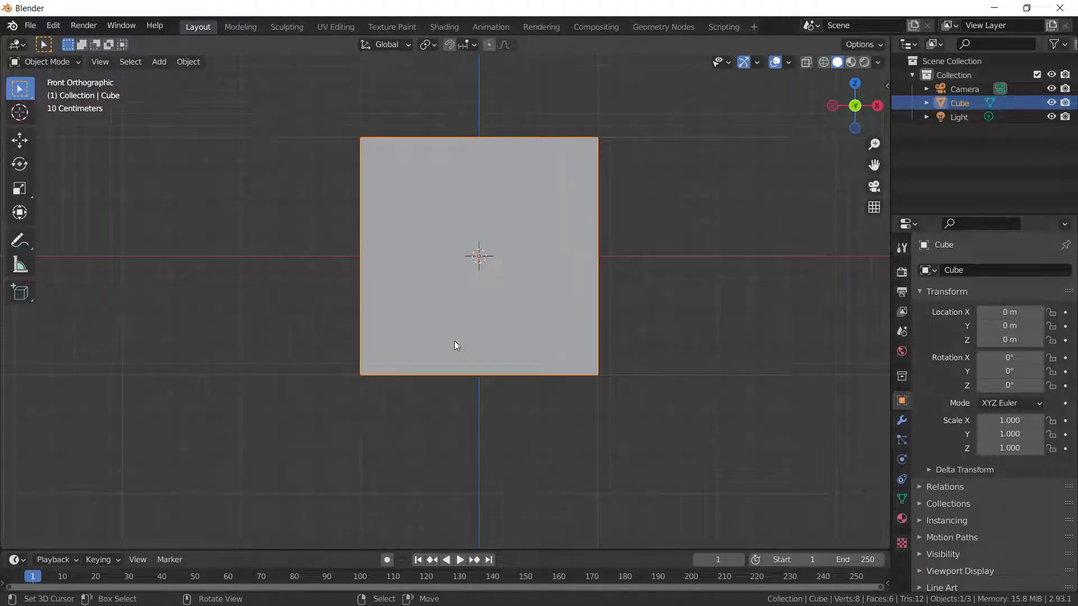
key(r)
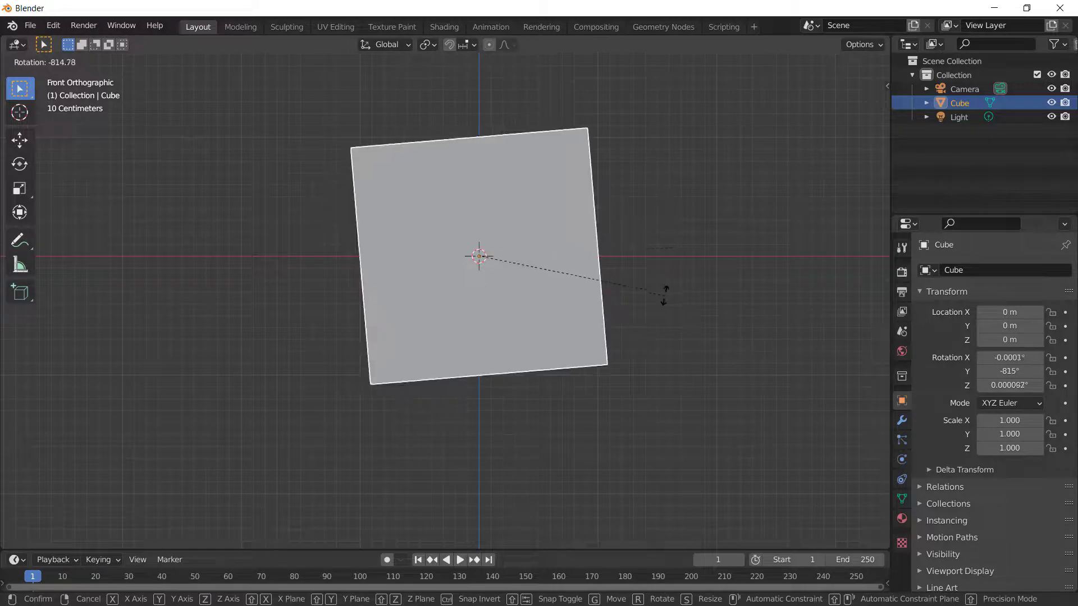
key(r)
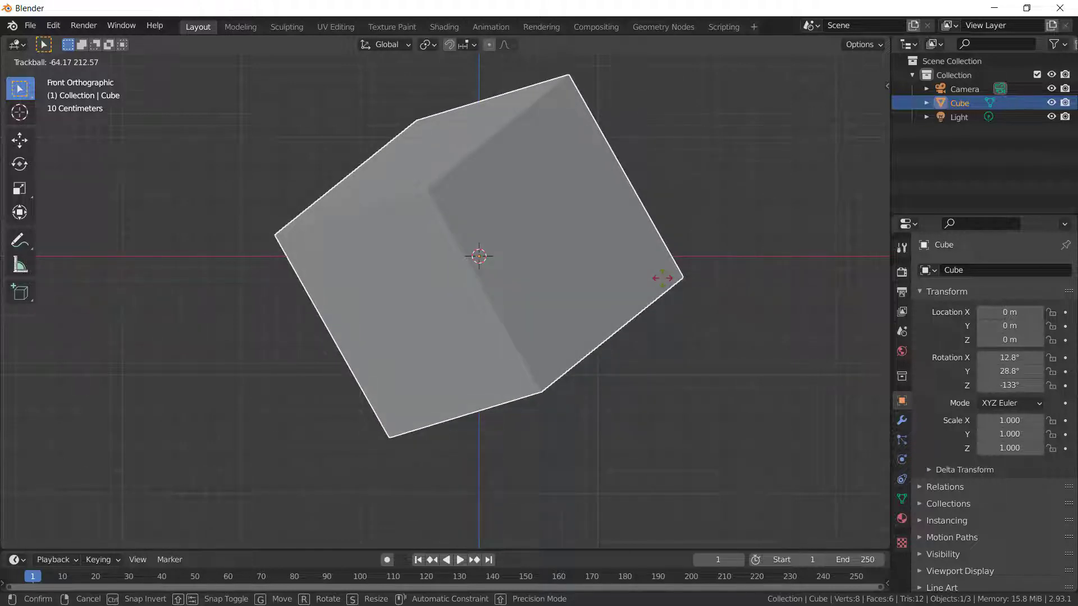
key(Escape)
Try scaling the cube uniformly up to about 1.34 and moving it slightly in the front view
key(s)
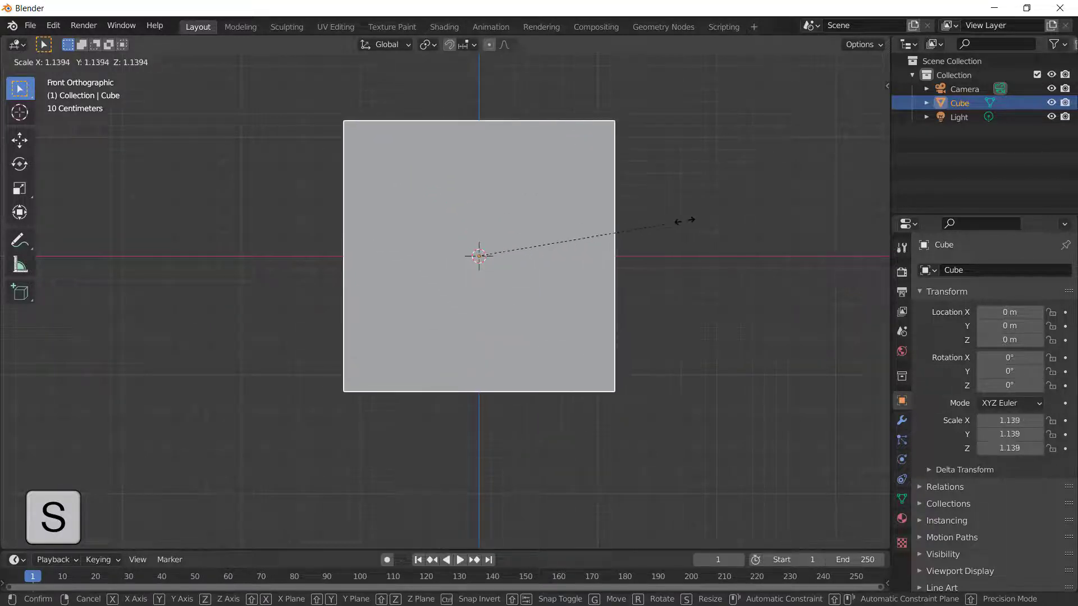
key(Escape)
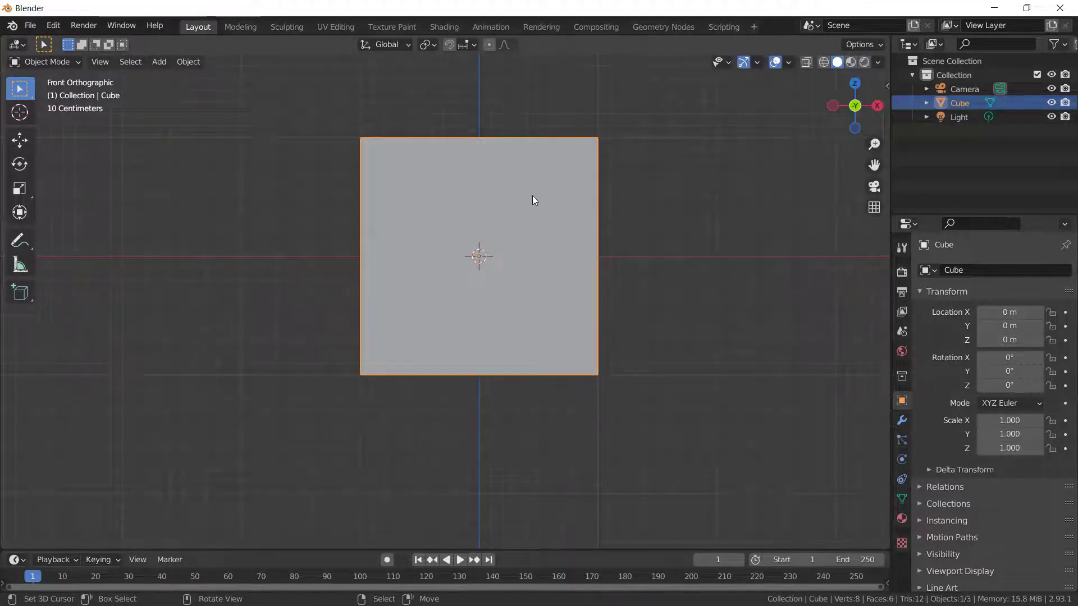
key(s)
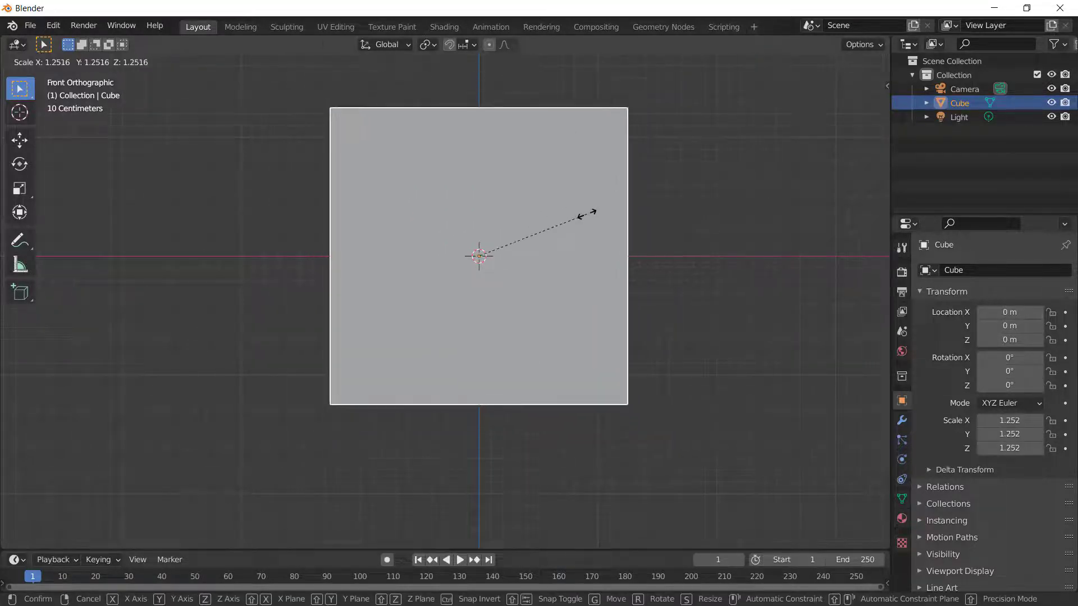
key(Escape)
key(g)
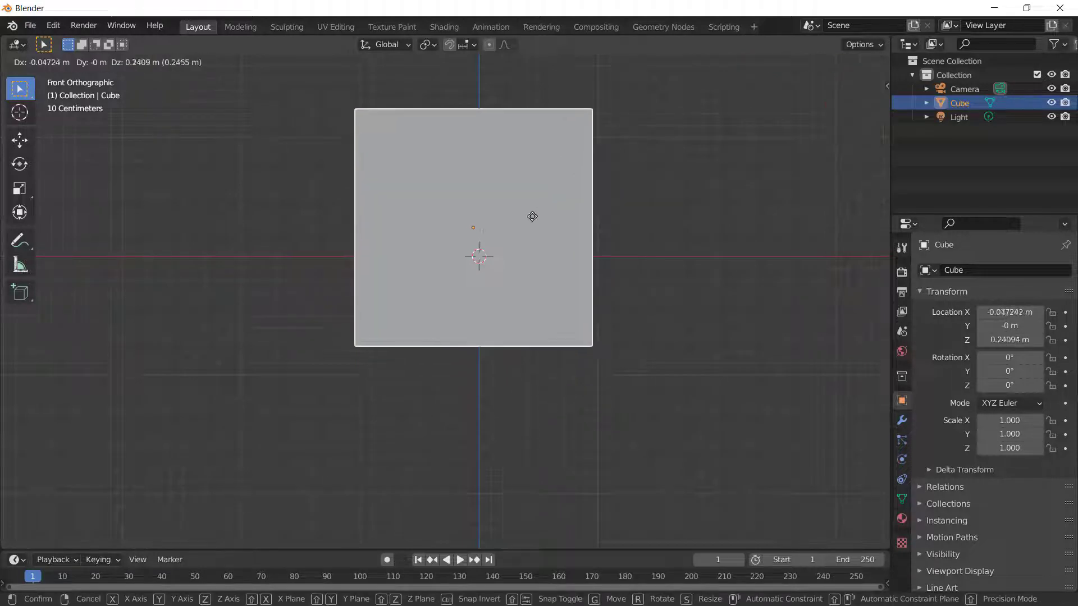
key(Escape)
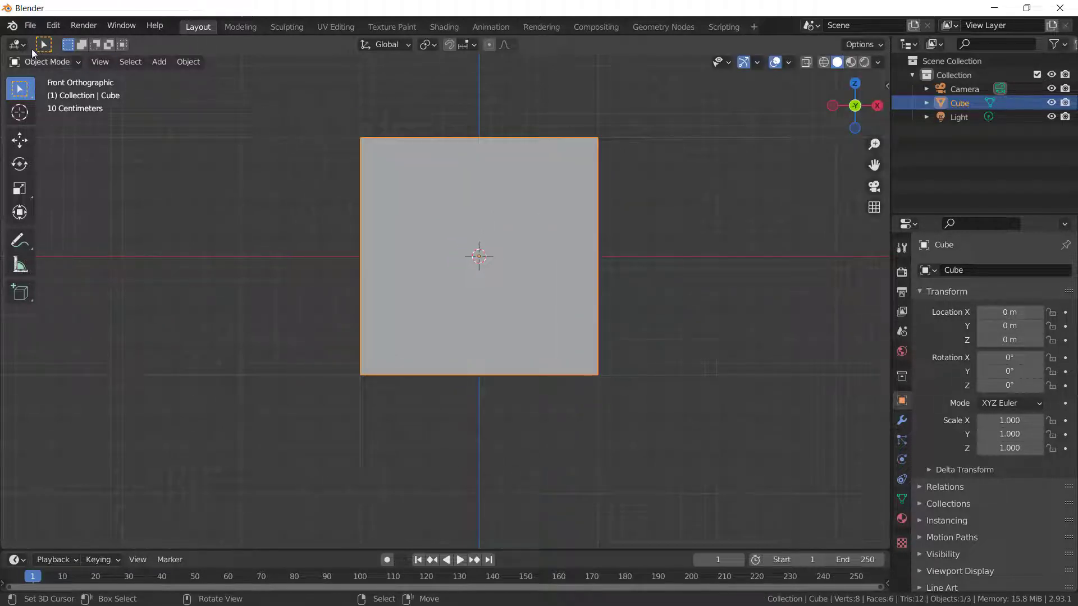
key(s)
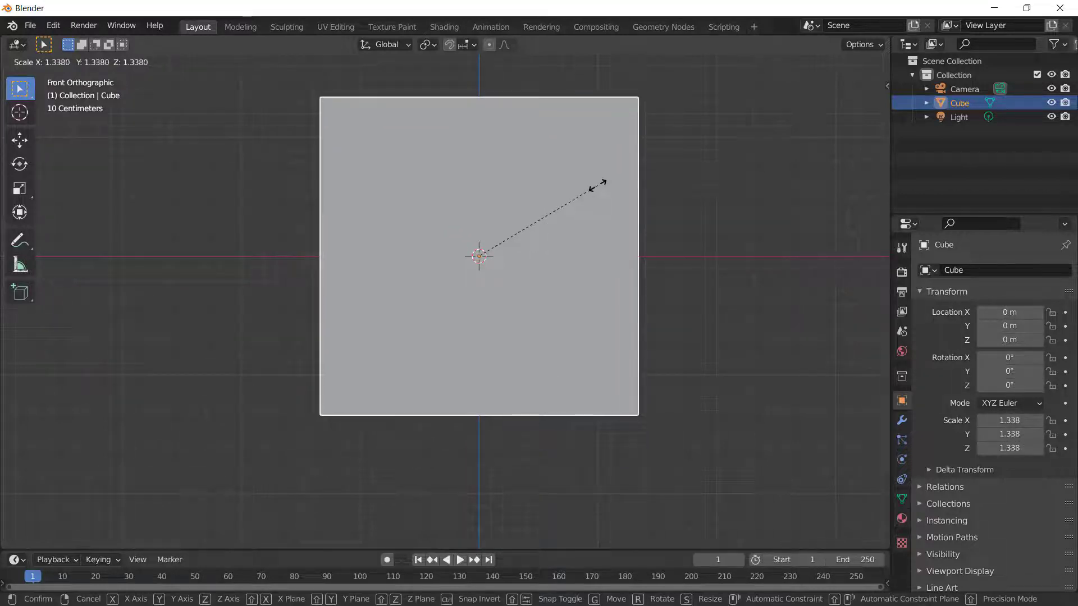
key(Escape)
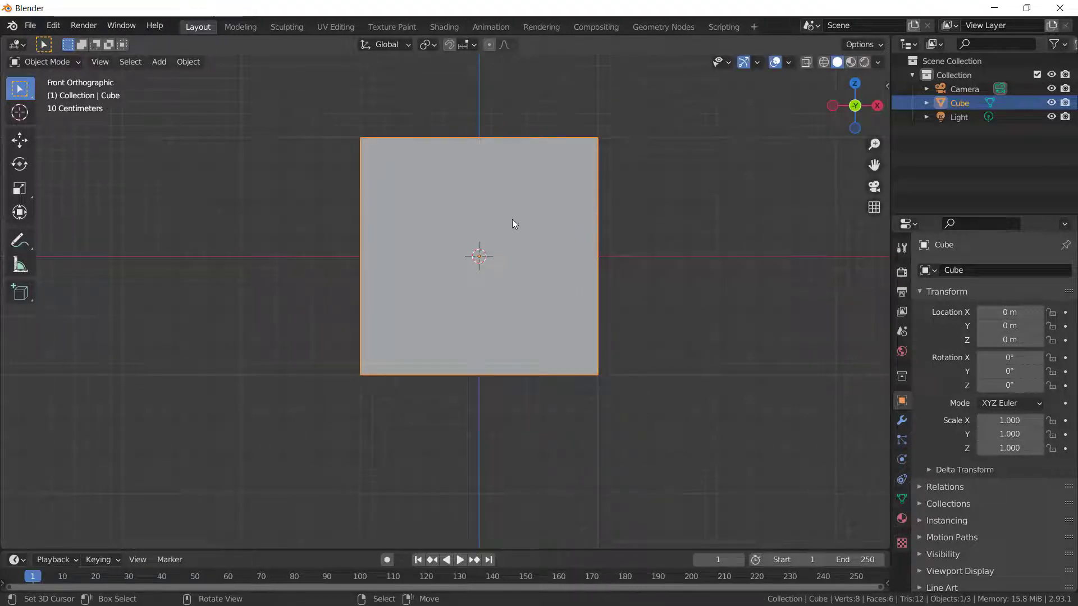
Try moving the cube about 0.3 m in the front view using precision mode for finer control
key(g)
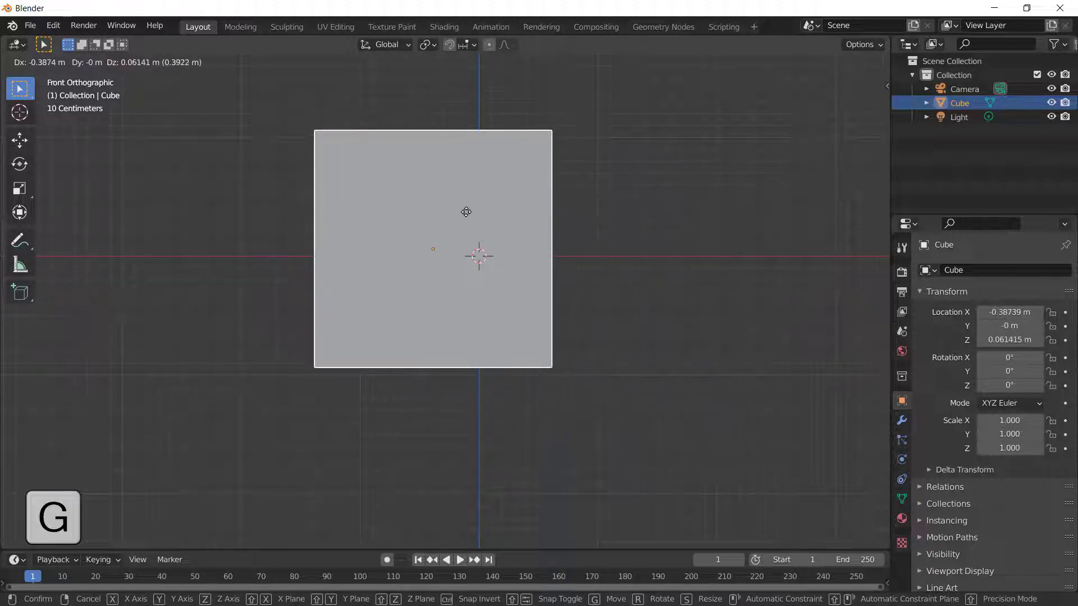
key(shift)
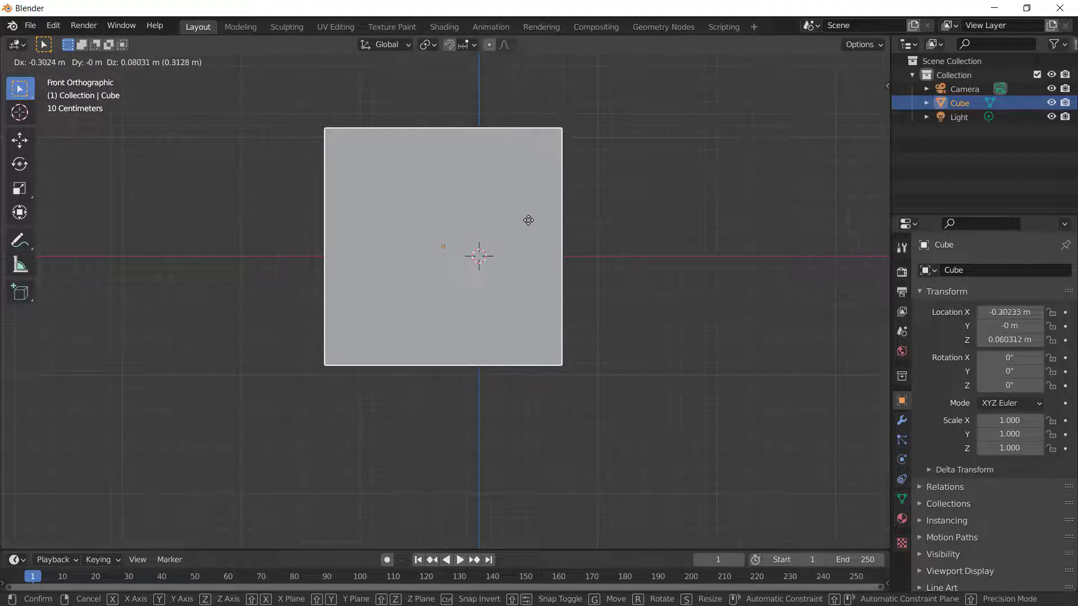
key(Escape)
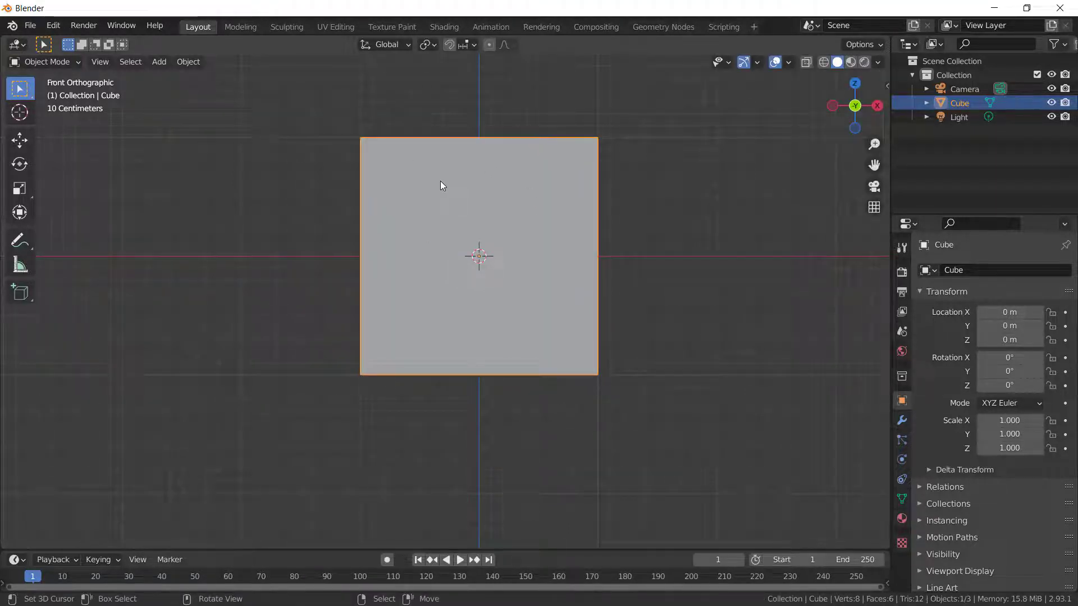
key(shift+r)
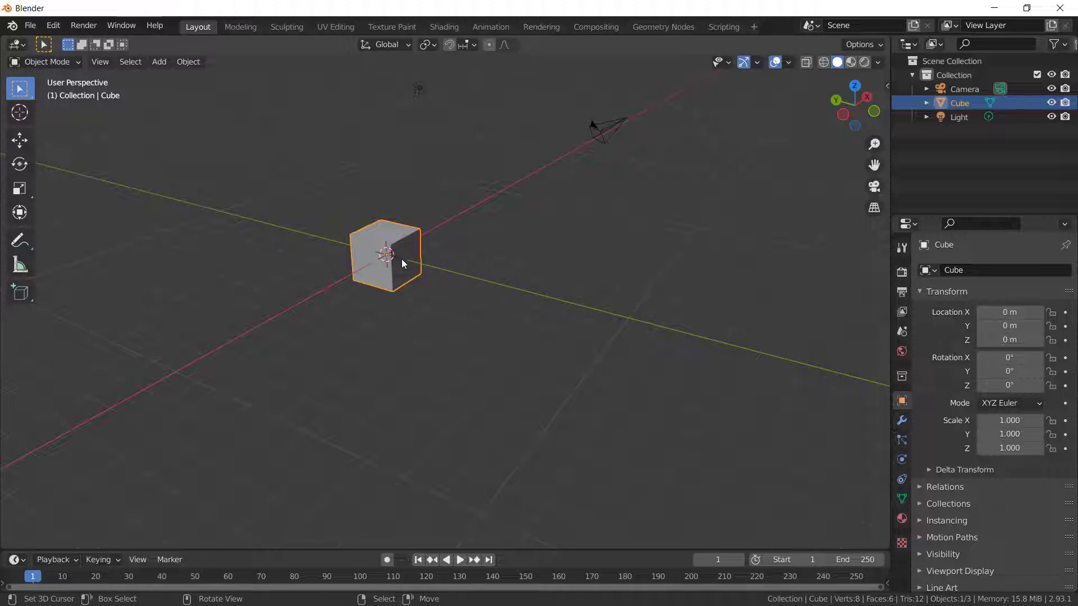
Try scaling the cube along single global axes: about 4.25 on Y, 3.4 on X and 3.23 on Z
key(s)
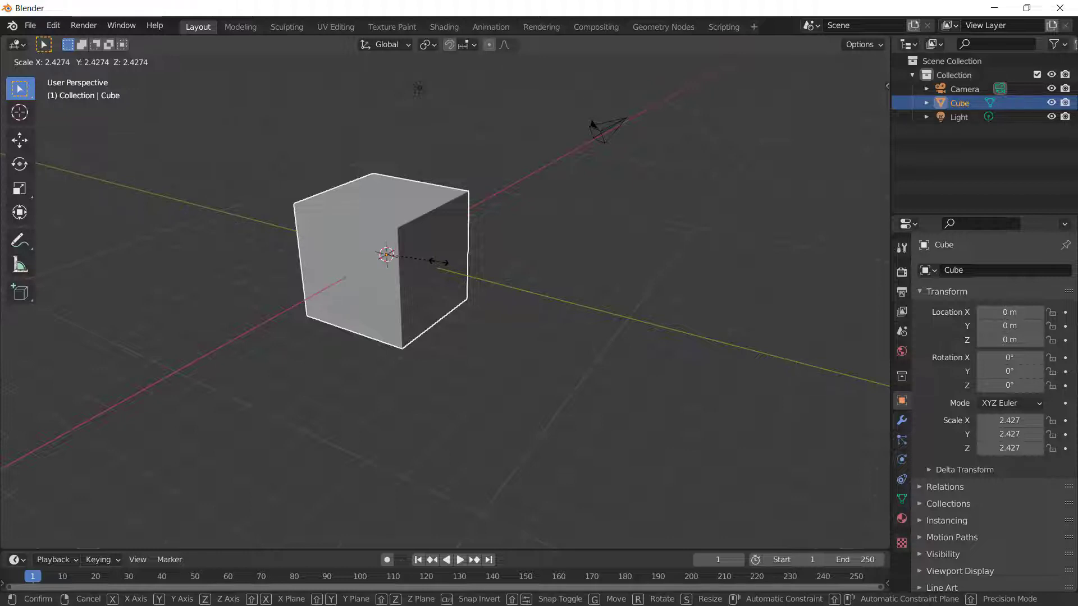
key(s)
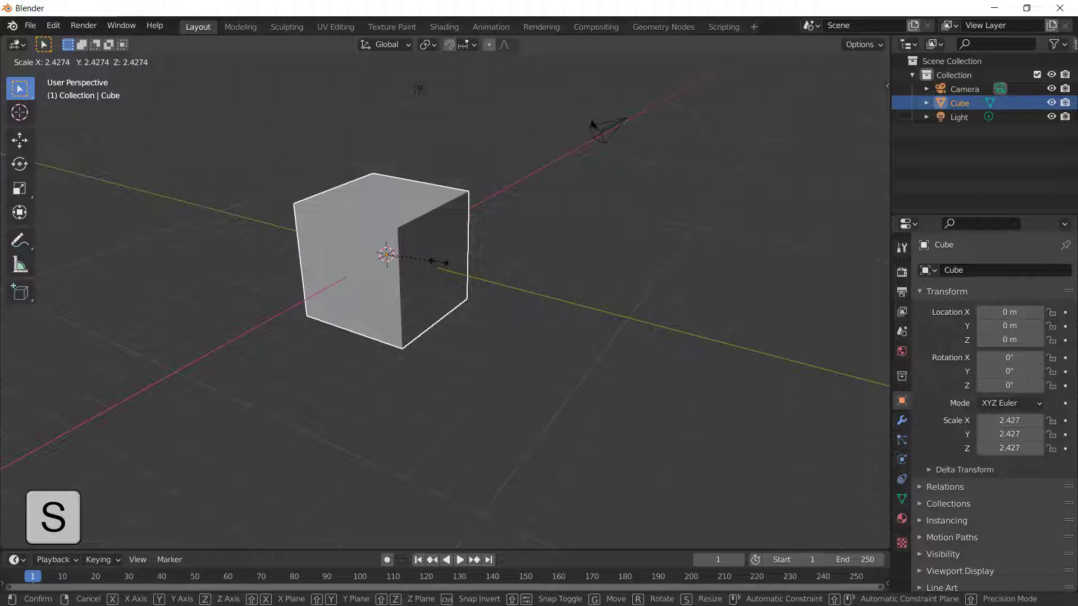
key(y)
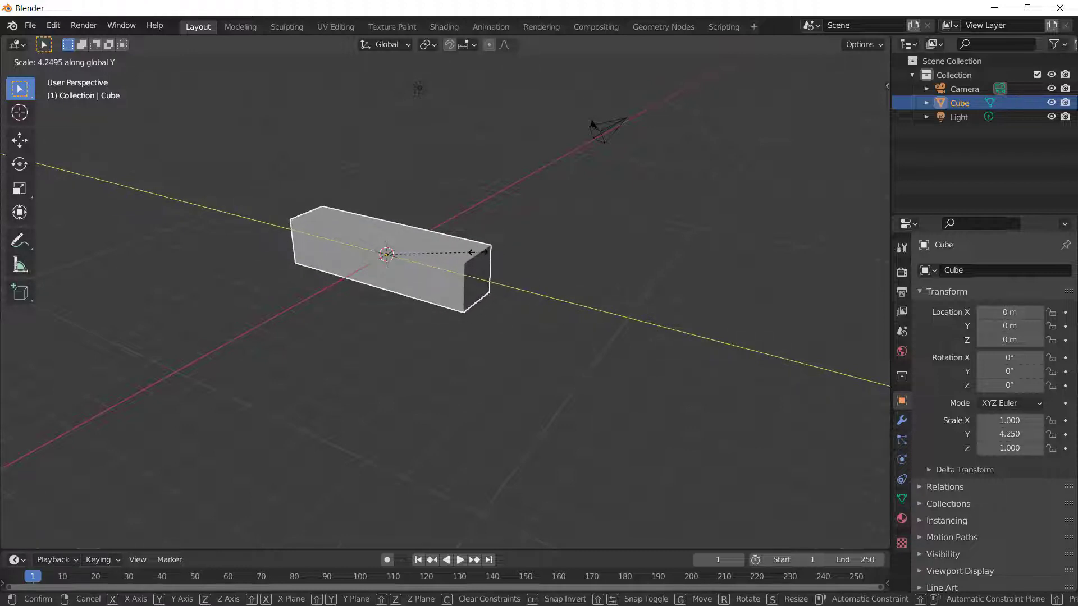
key(x)
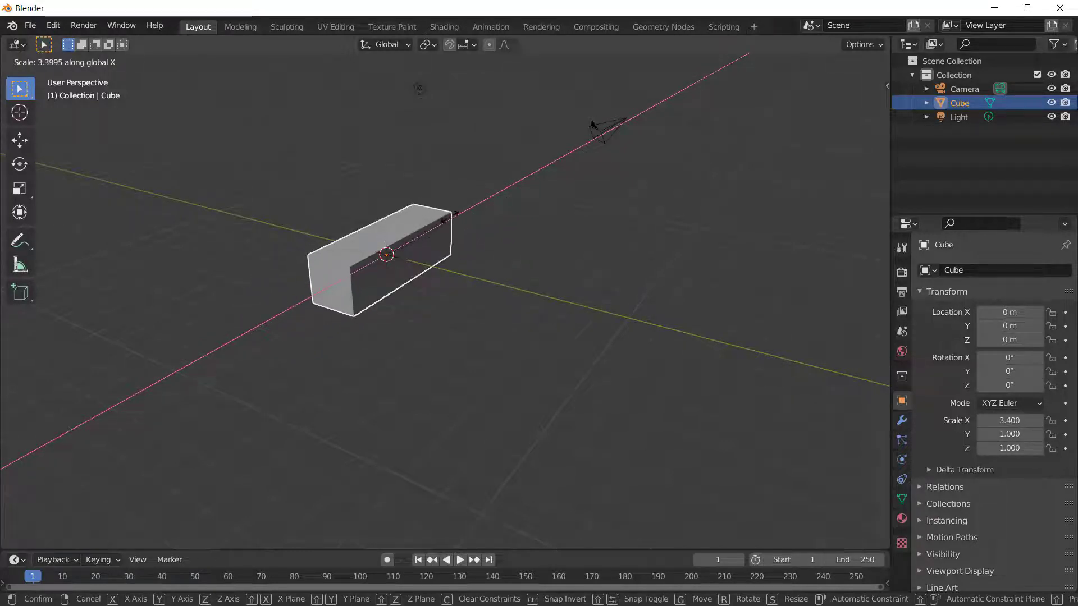
key(z)
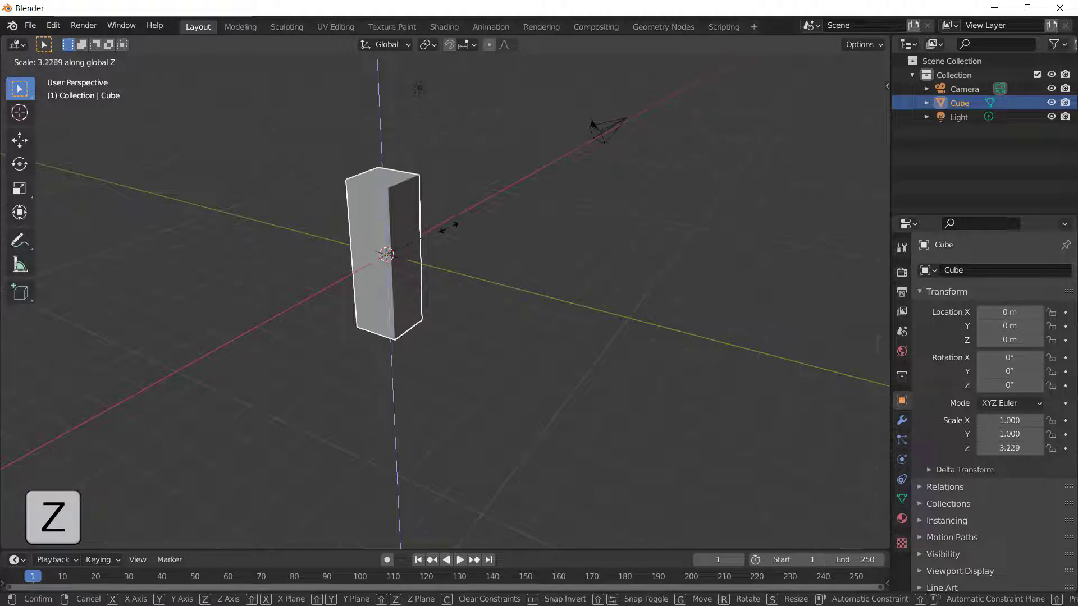
right_click(470, 202)
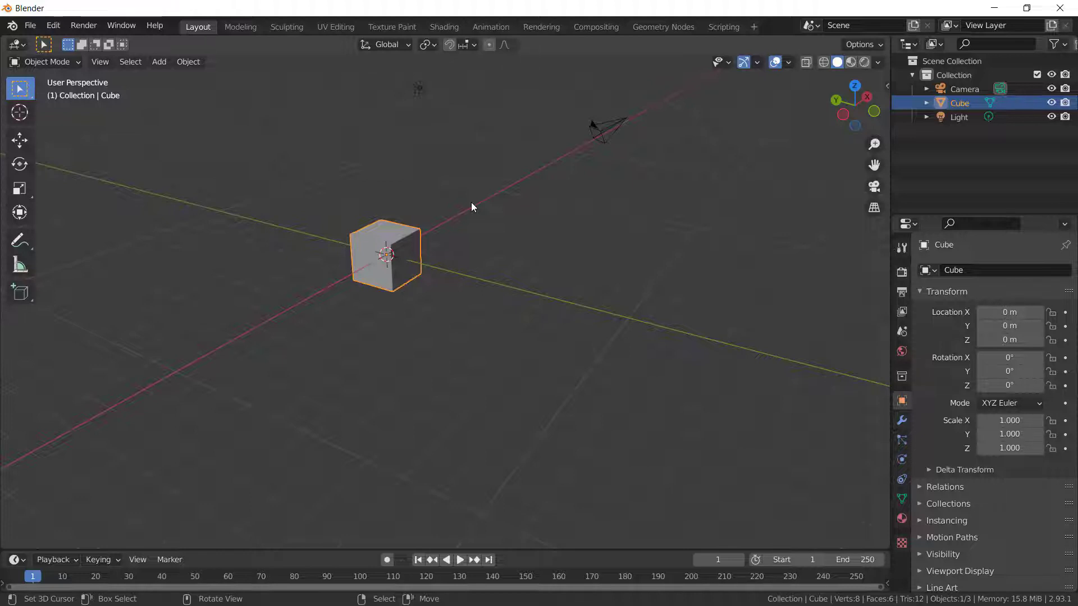
Try moving the cube along single global axes: about -1.97 m on X, -4.67 m on Y and -1.95 m on Z
key(g)
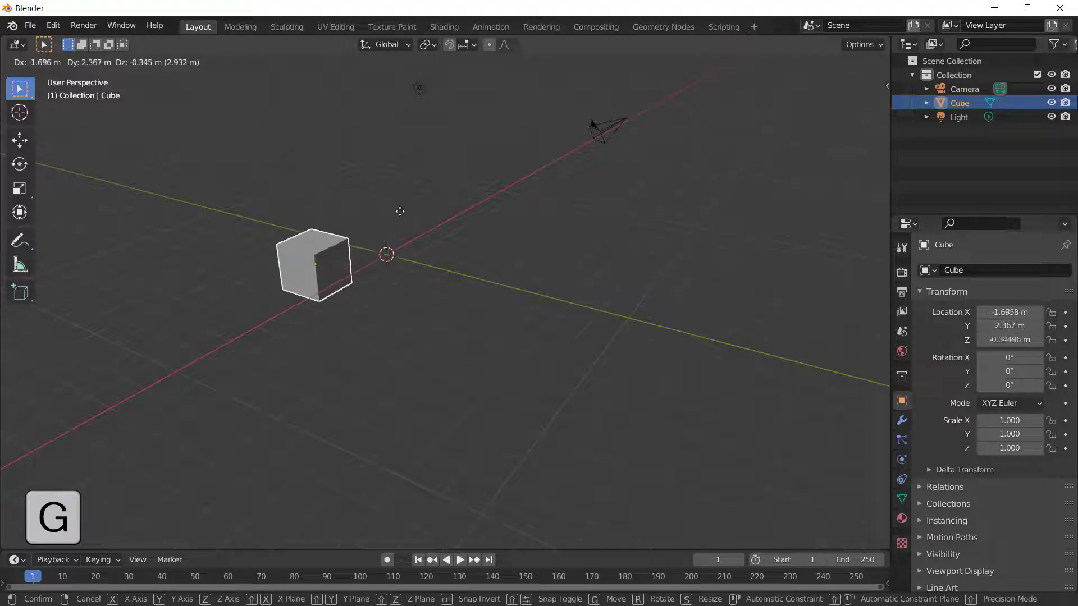
key(x)
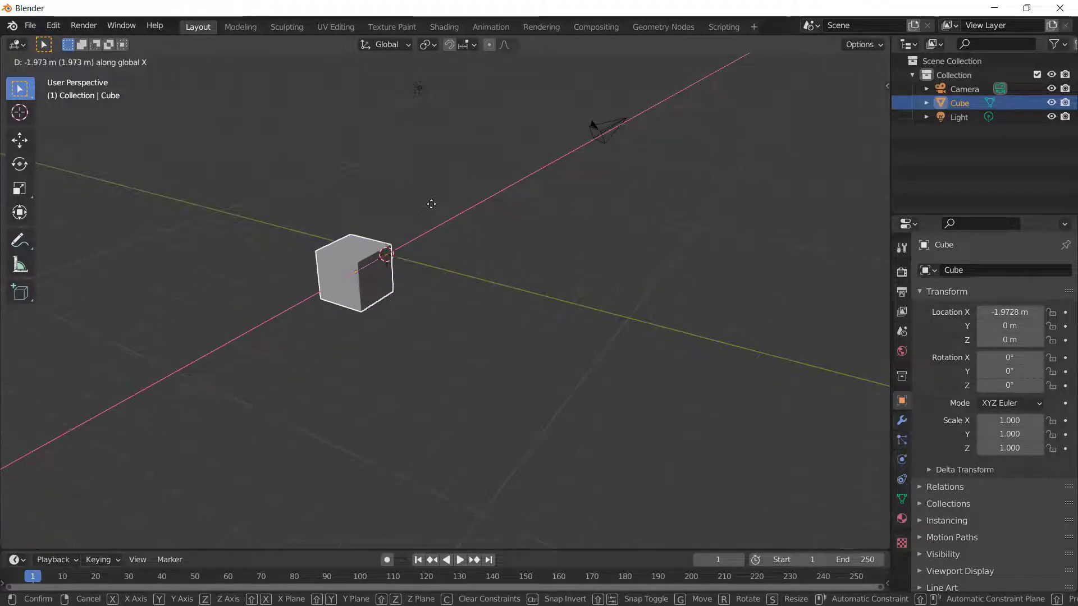
key(y)
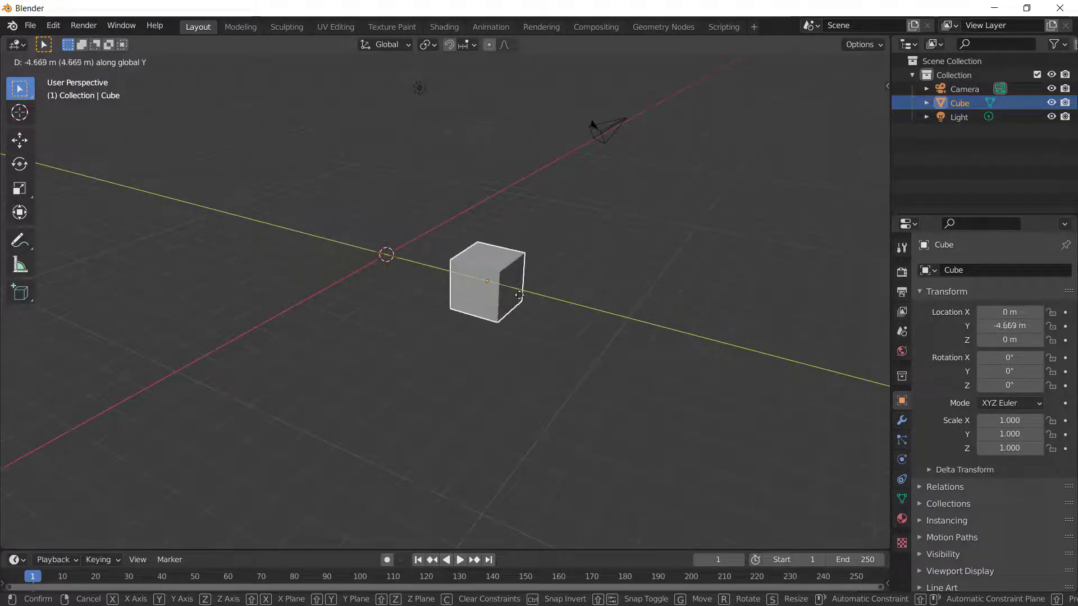
key(z)
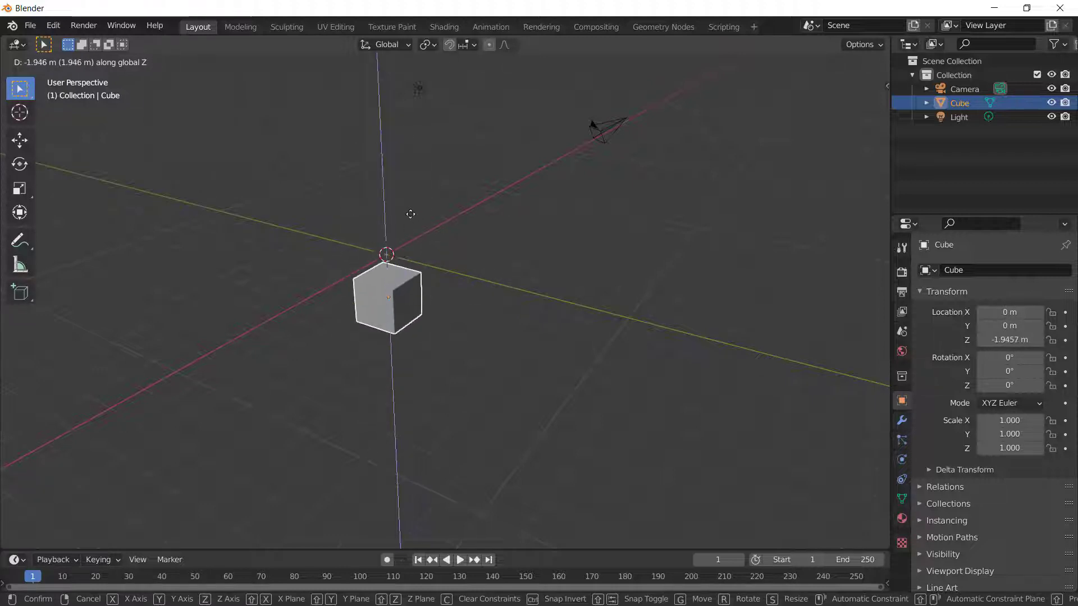
key(Escape)
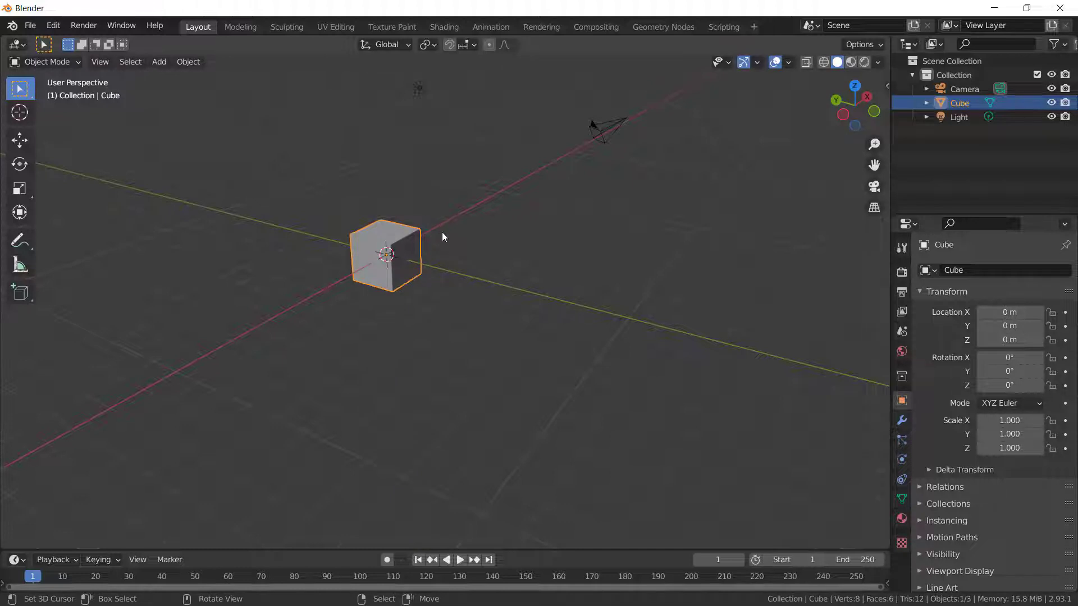
Try rotating the cube around single global axes: about -45.9° on X, -39.6° on Y and 33° on Z
key(r)
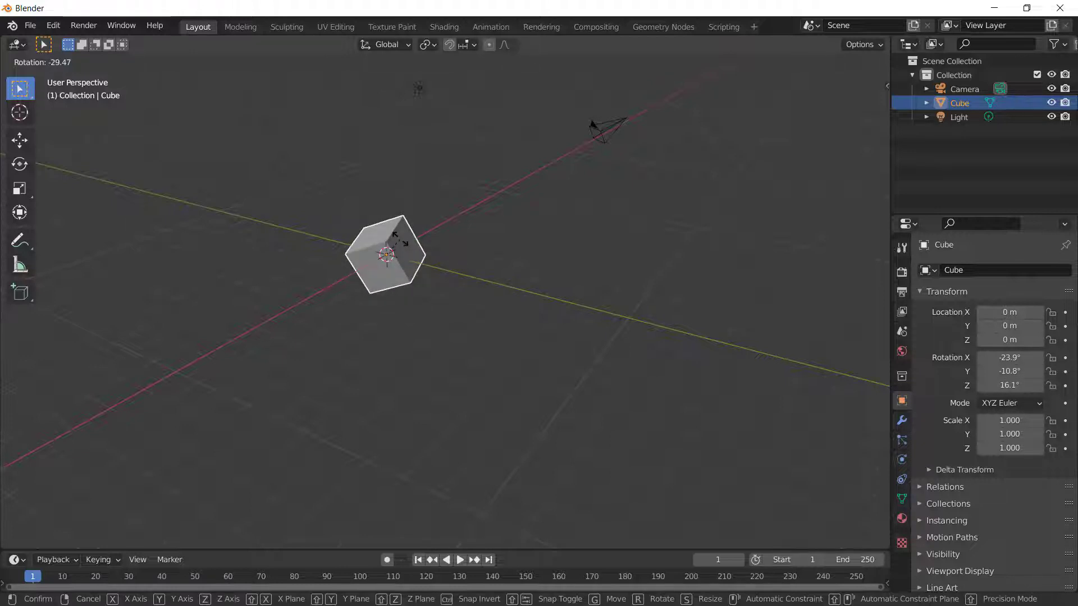
key(x)
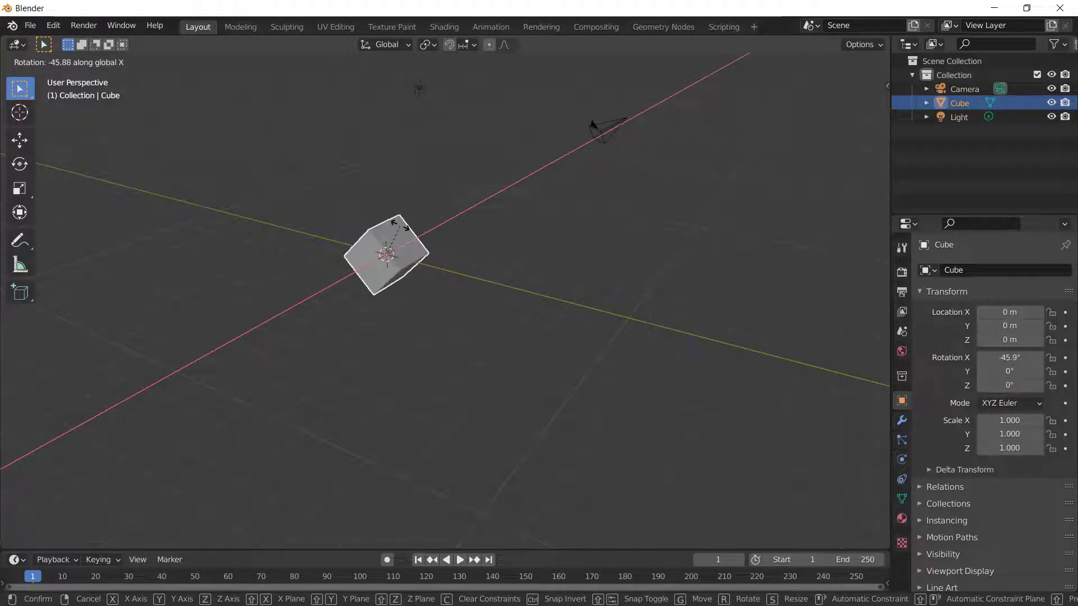
key(r)
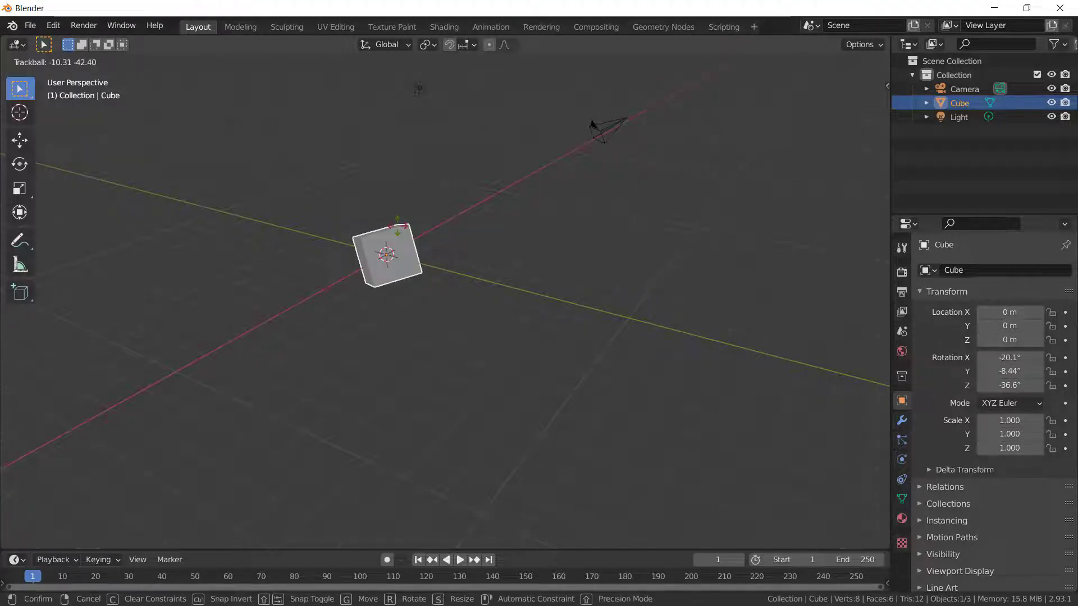
key(x)
key(y)
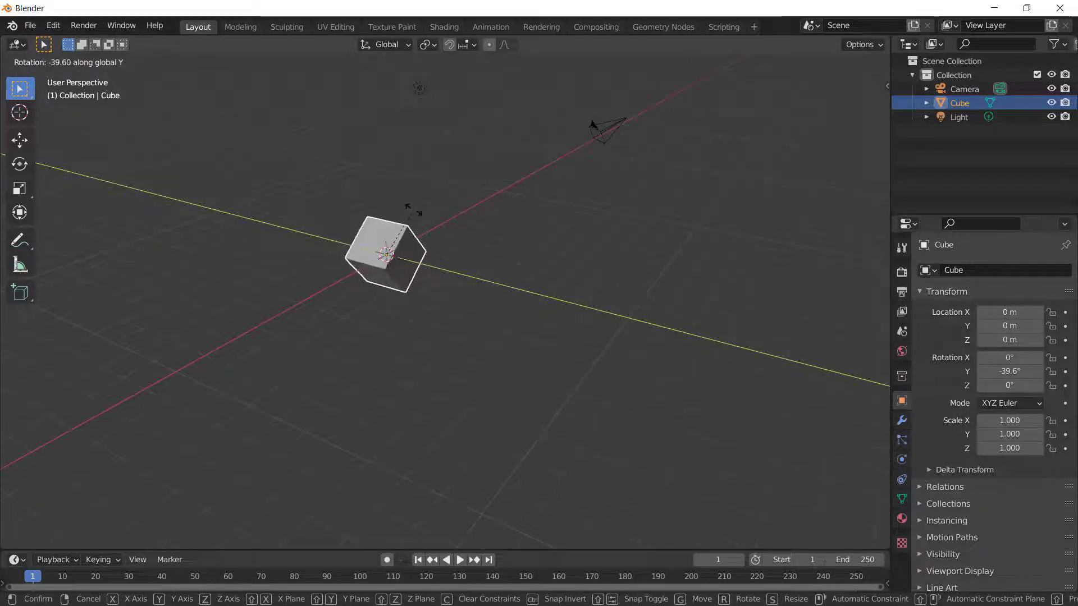
key(z)
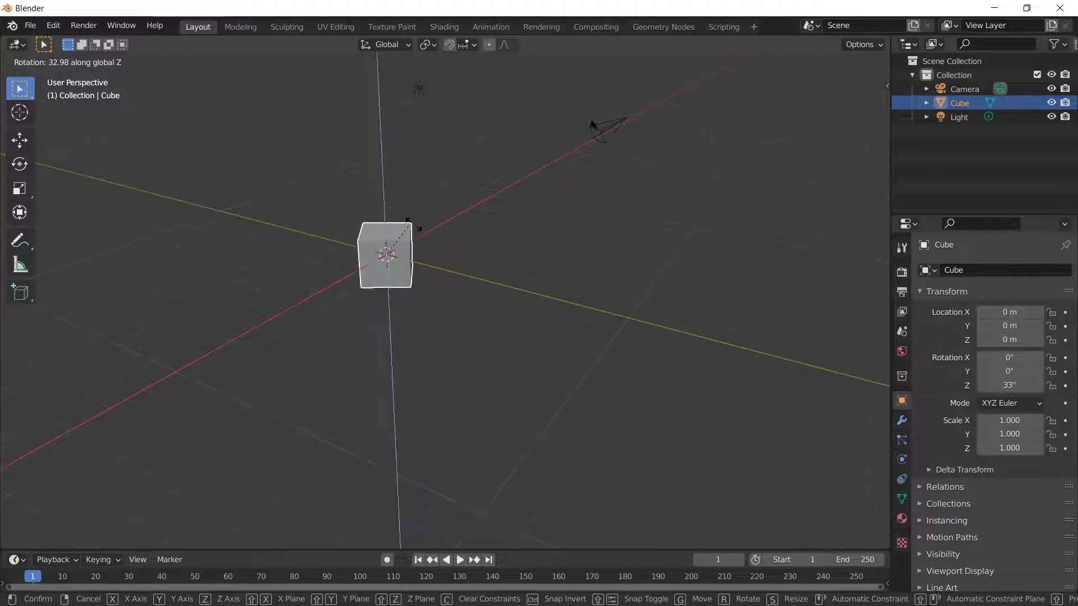
right_click(497, 247)
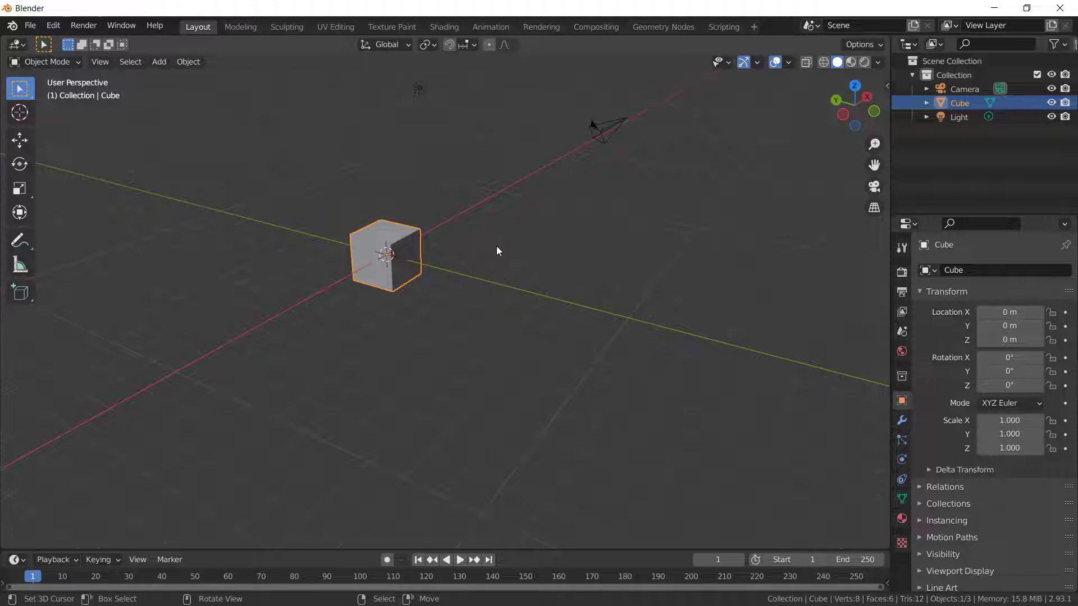
Try scaling the cube on two axes at once: about 1.63 with global Z locked and about -2.27 with global Y locked
scroll(471, 256, up, 3)
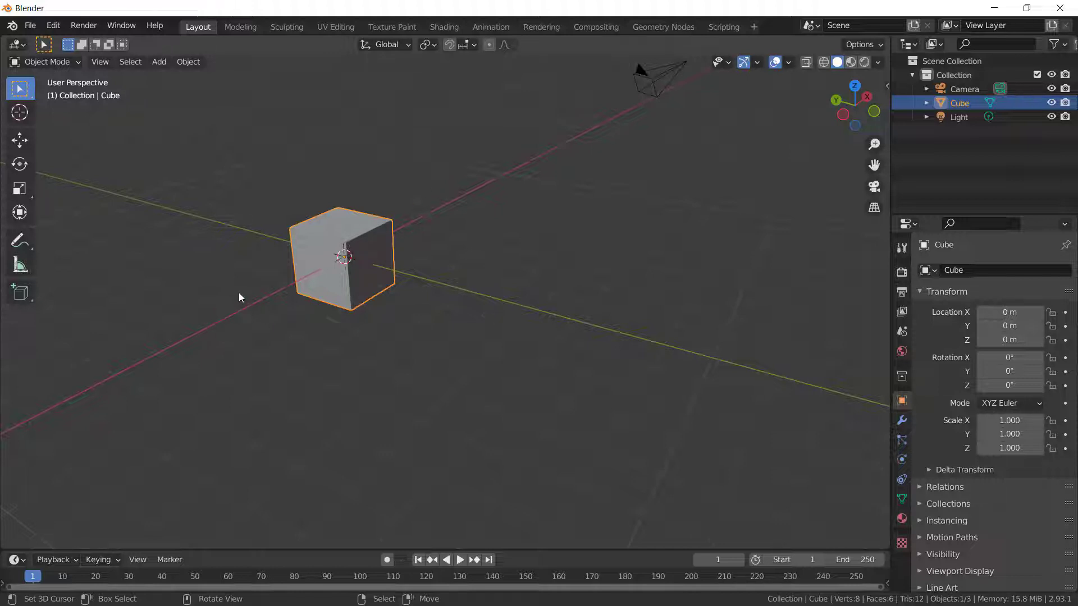
key(s)
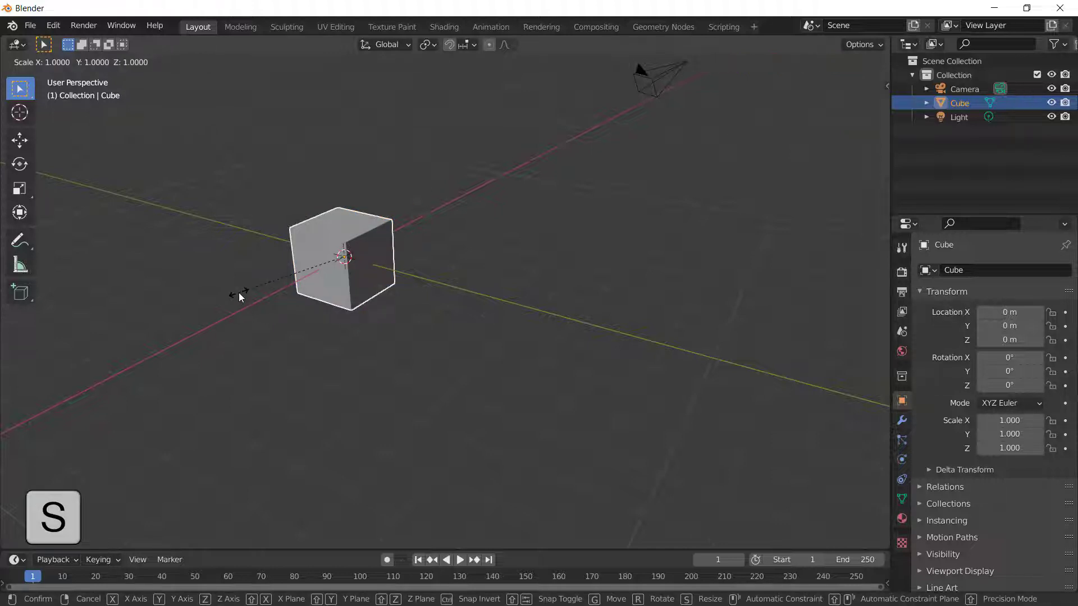
key(shift+z)
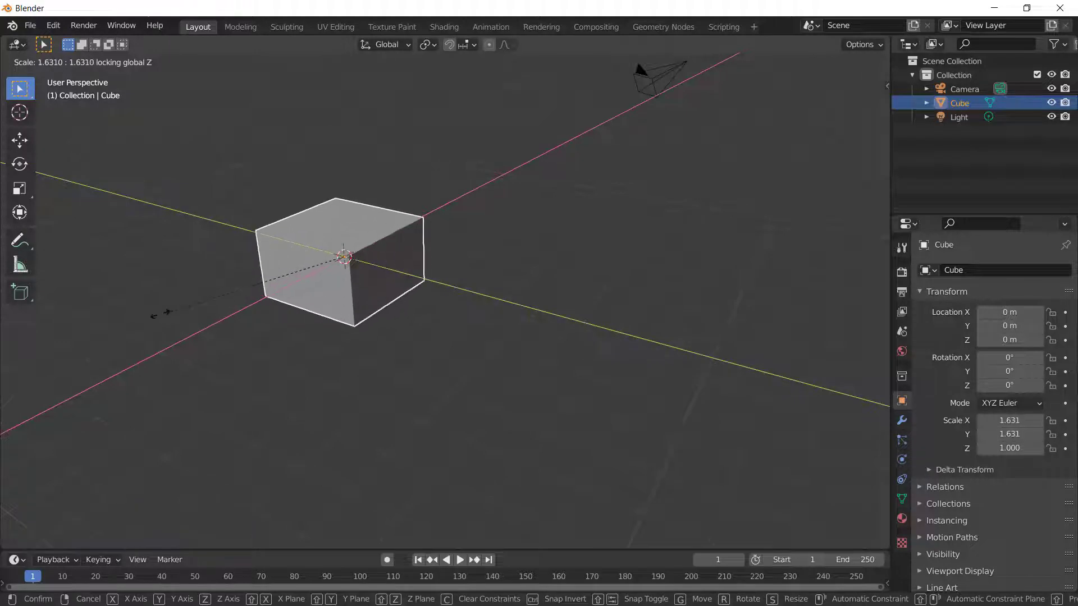
key(Escape)
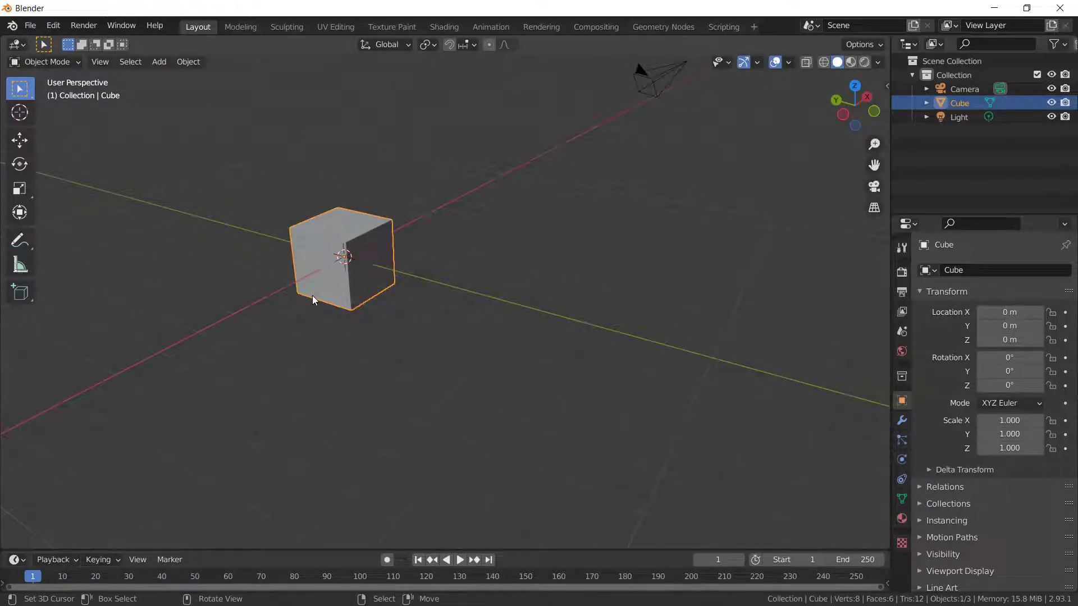
key(s)
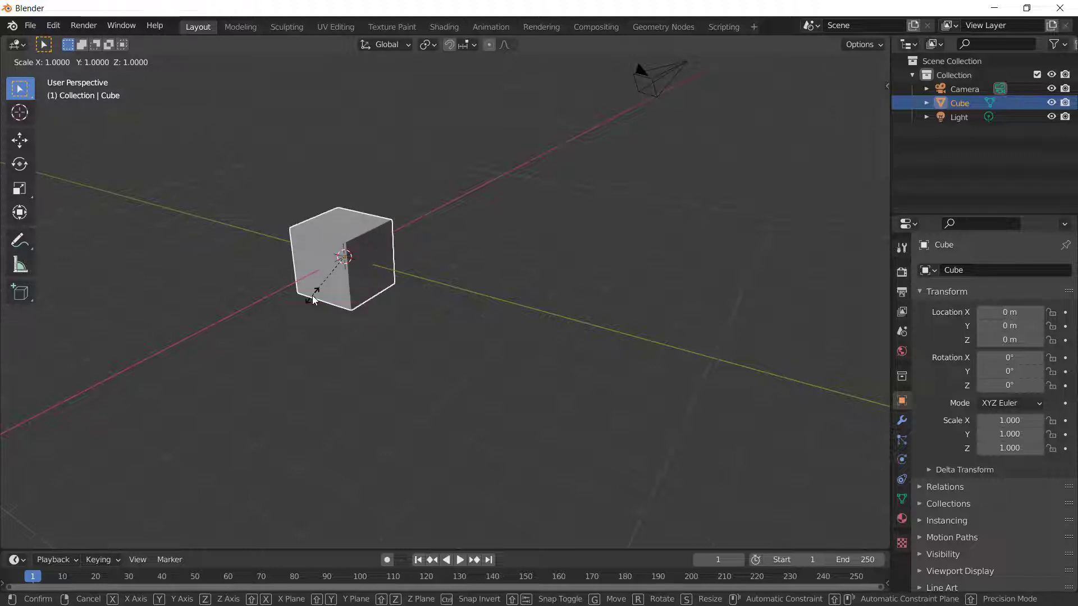
key(shift+y)
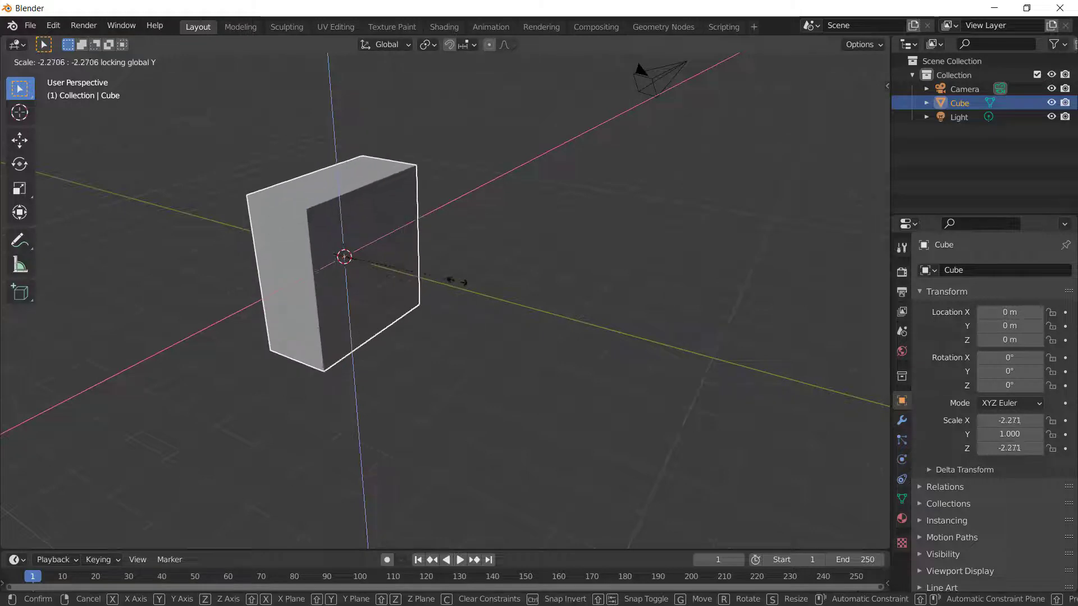
key(Escape)
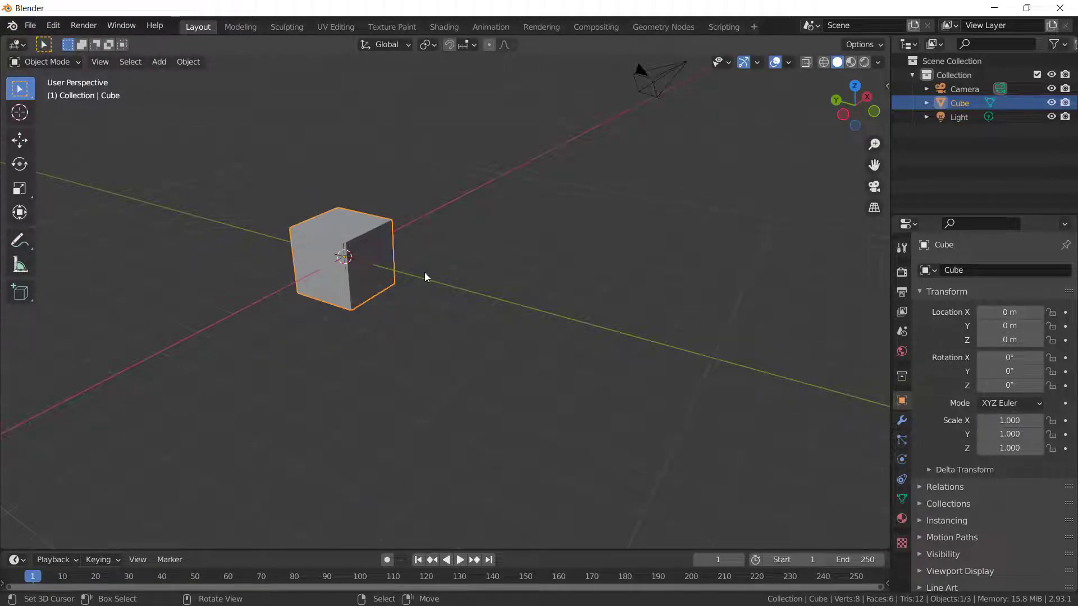
Try deleting the cube without a confirmation prompt and undo the deletion
scroll(424, 272, down, 3)
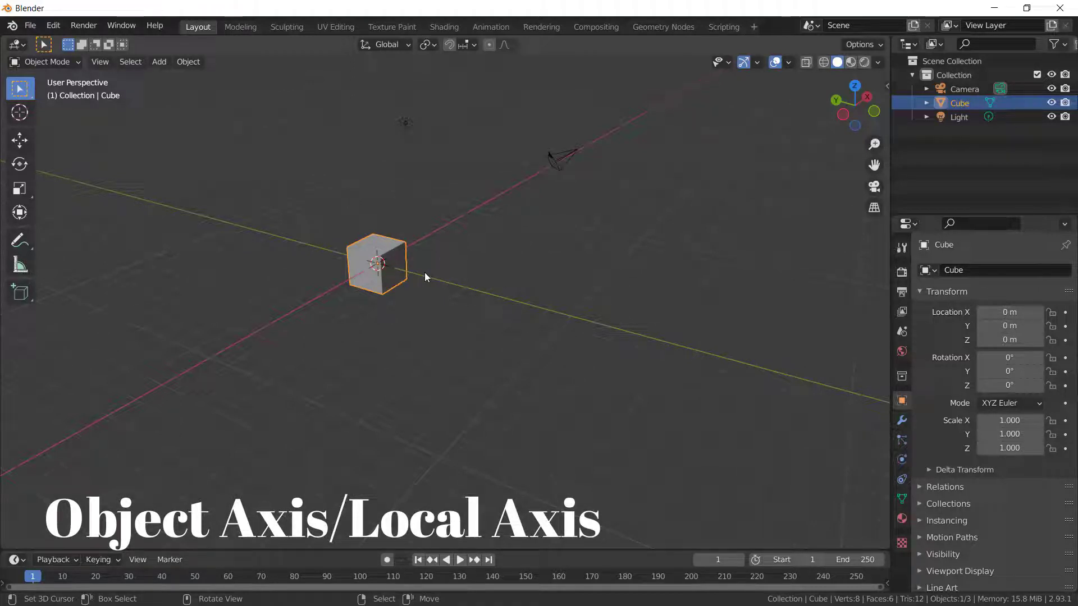
scroll(437, 335, up, 5)
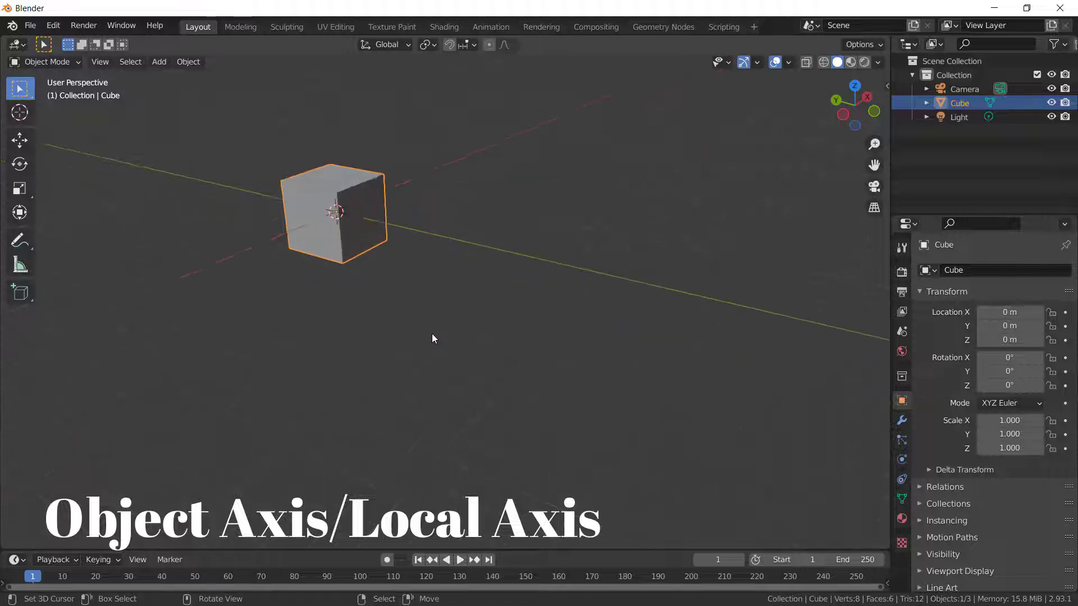
key(KP_Decimal)
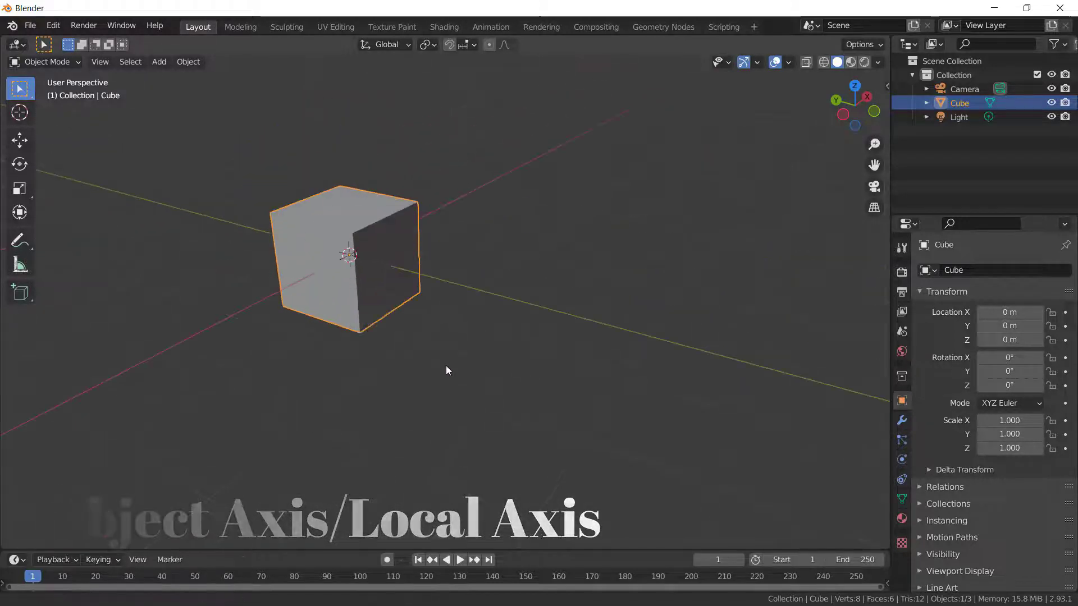
key(Delete)
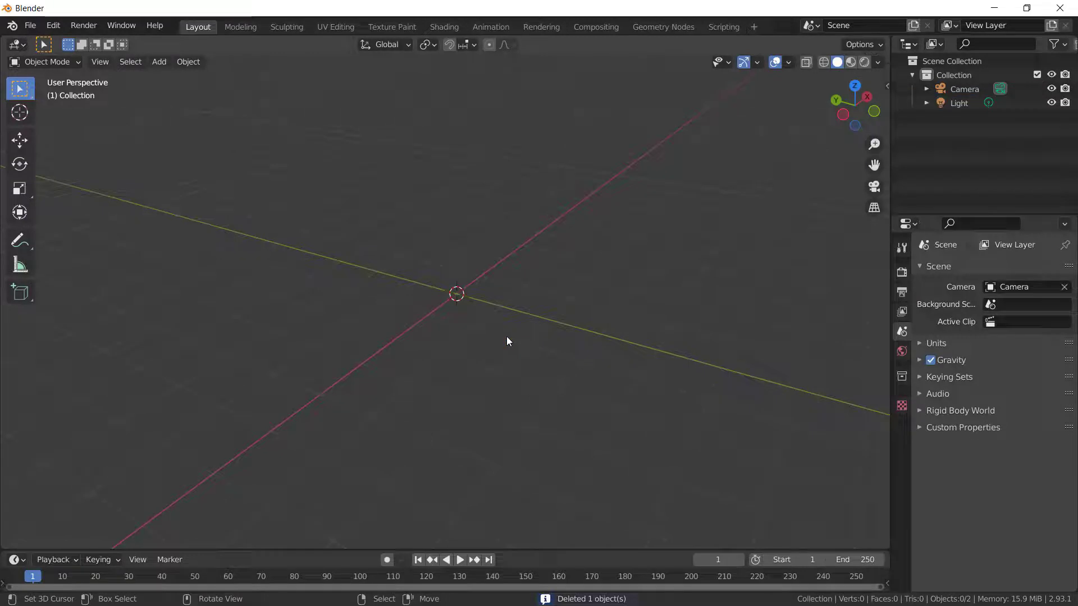
scroll(461, 312, down, 4)
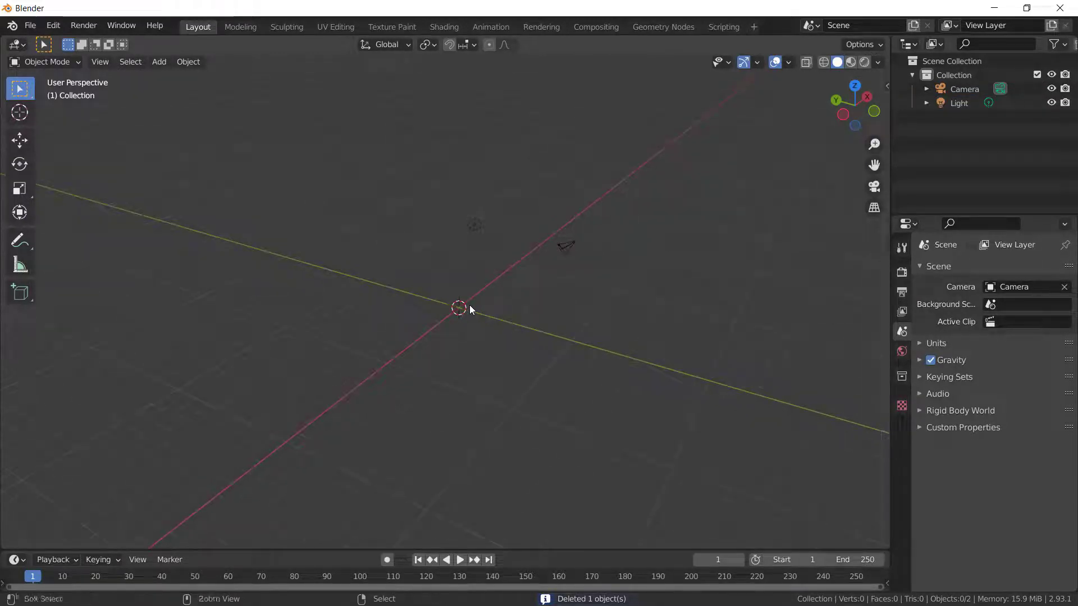
key(ctrl+z)
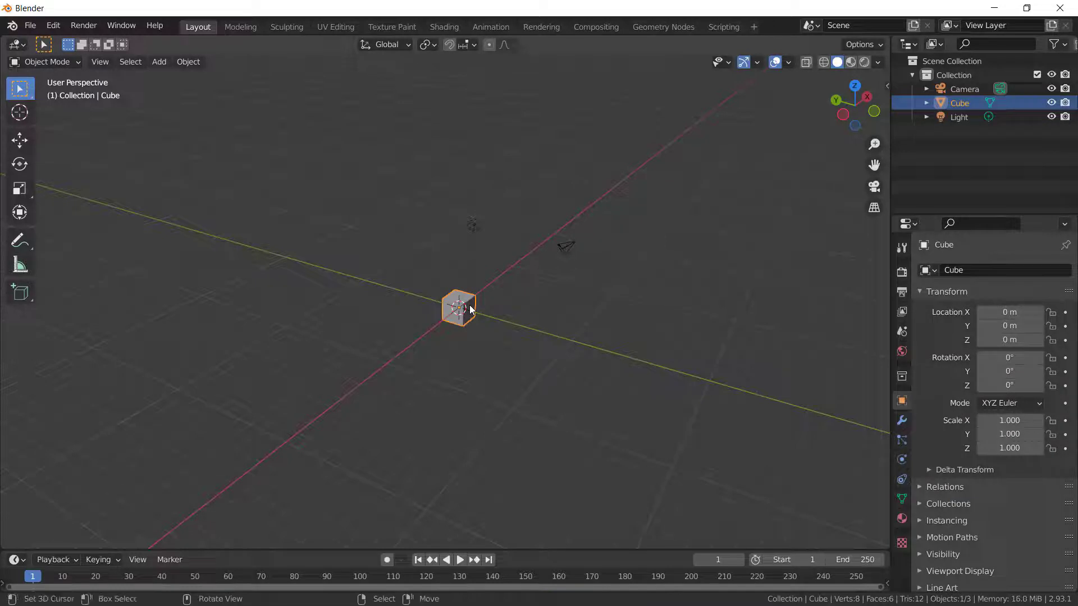
Delete the default cube from the scene, confirming the deletion
key(x)
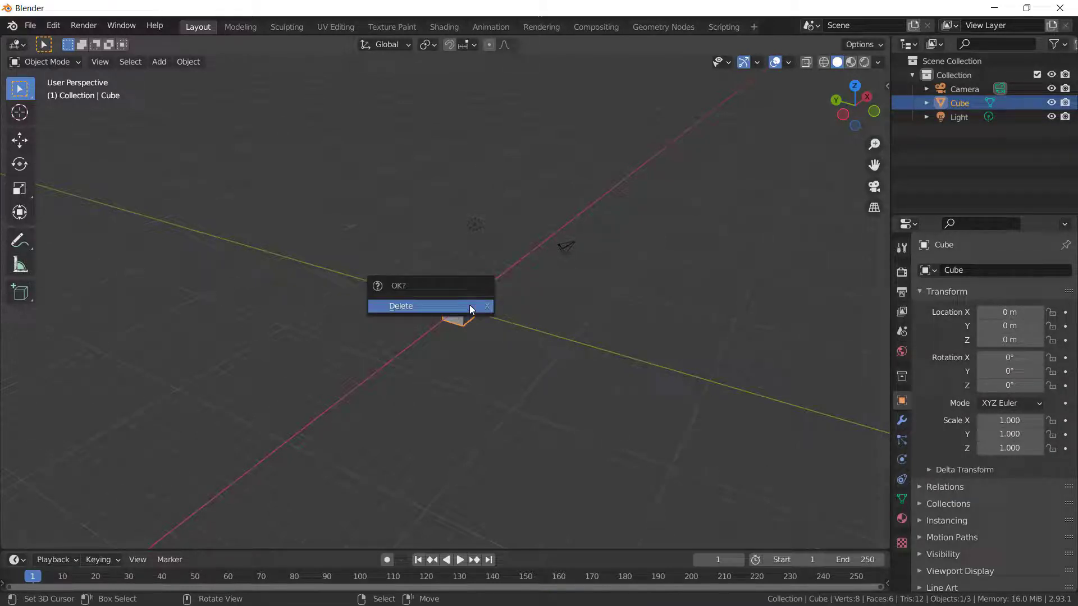
click(470, 309)
middle_drag(466, 311, 469, 331)
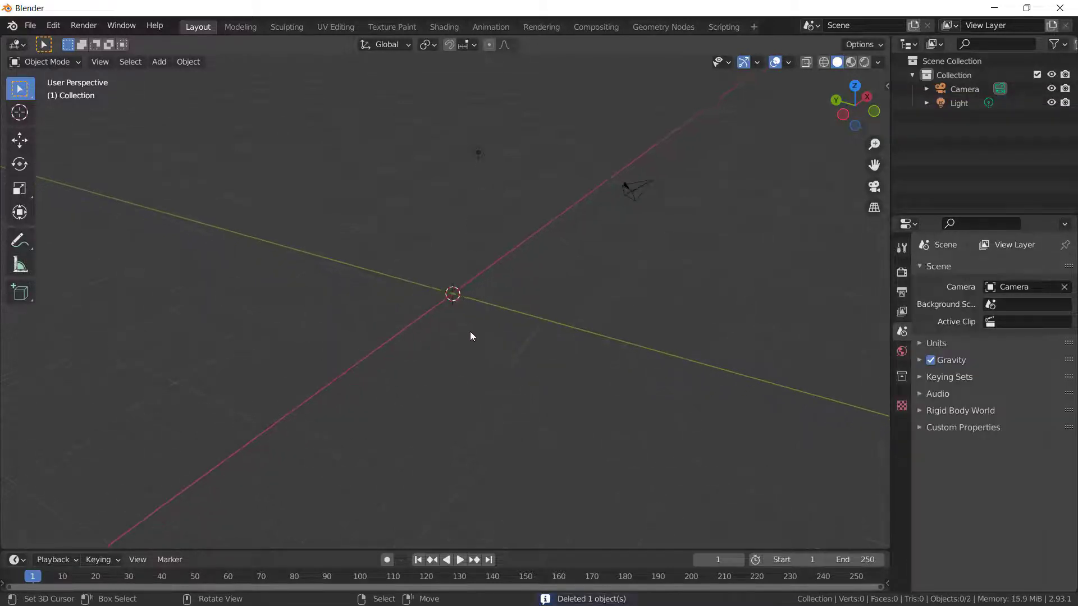
Try adding a UV sphere mesh at the world origin and delete it again
key(shift+a)
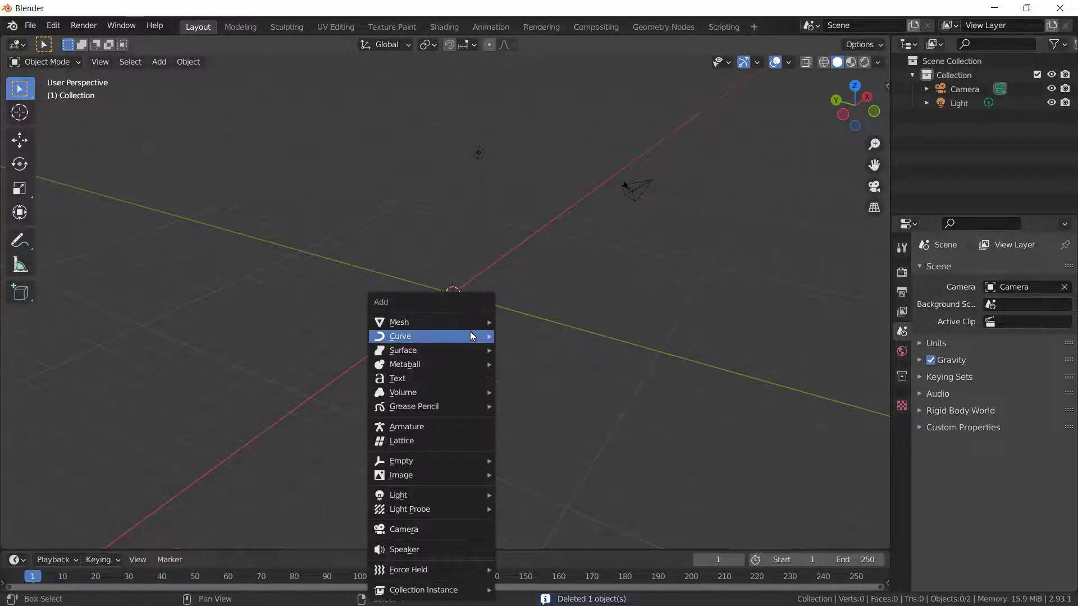
mouse_move(470, 332)
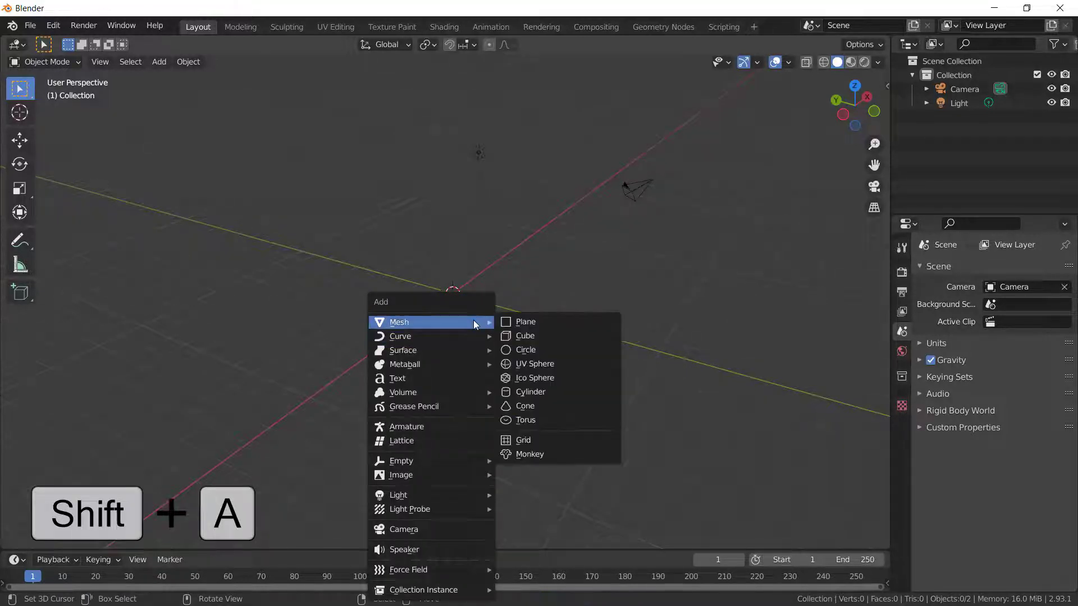
click(540, 365)
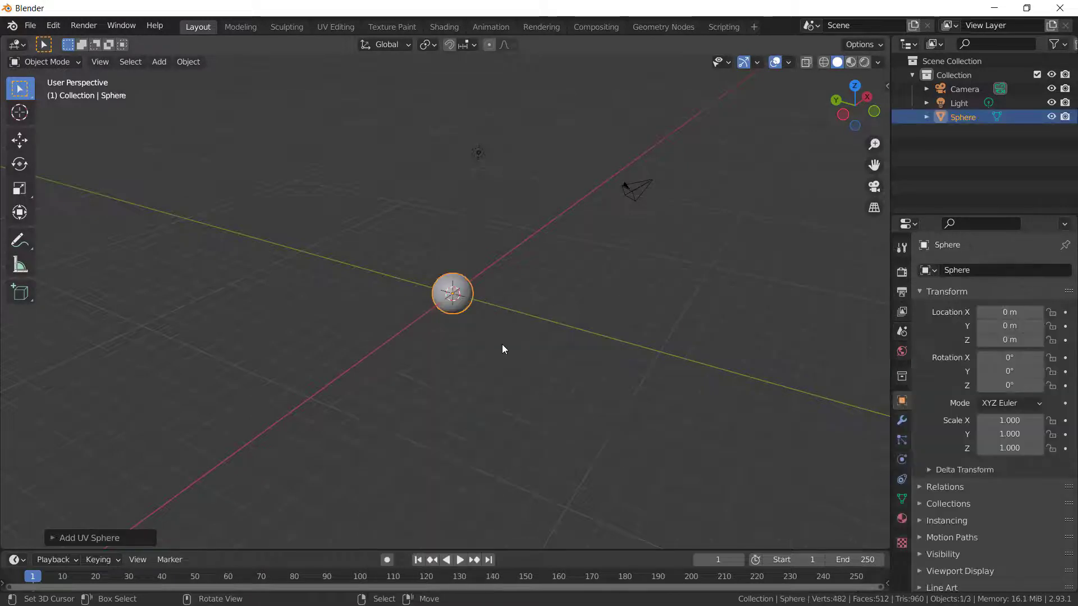
scroll(467, 351, up, 7)
scroll(474, 307, down, 2)
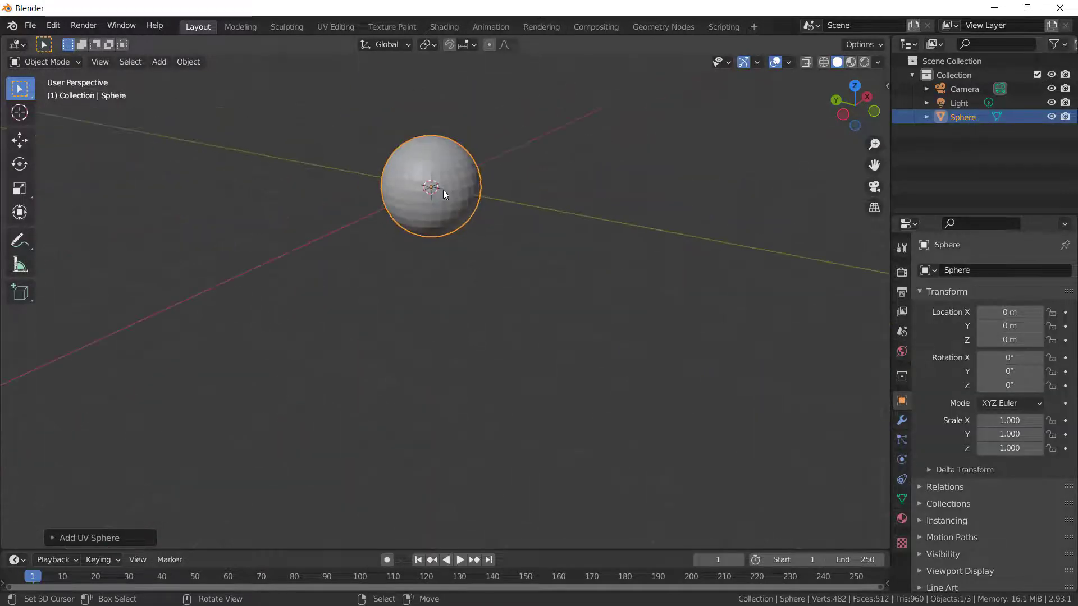
shift+middle_drag(444, 194, 477, 267)
scroll(510, 242, up, 3)
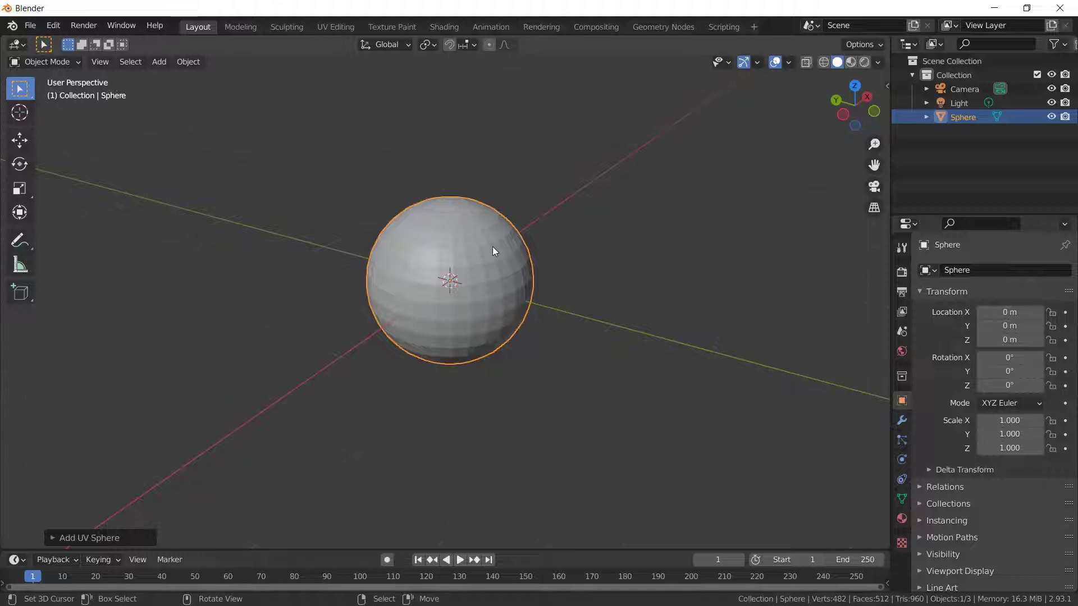
key(x)
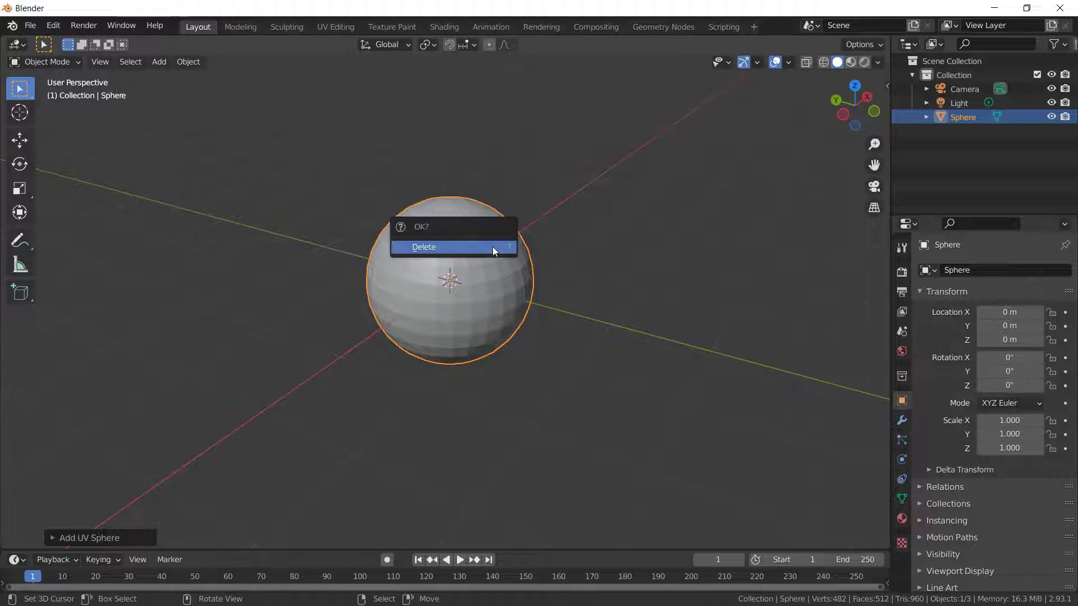
click(492, 251)
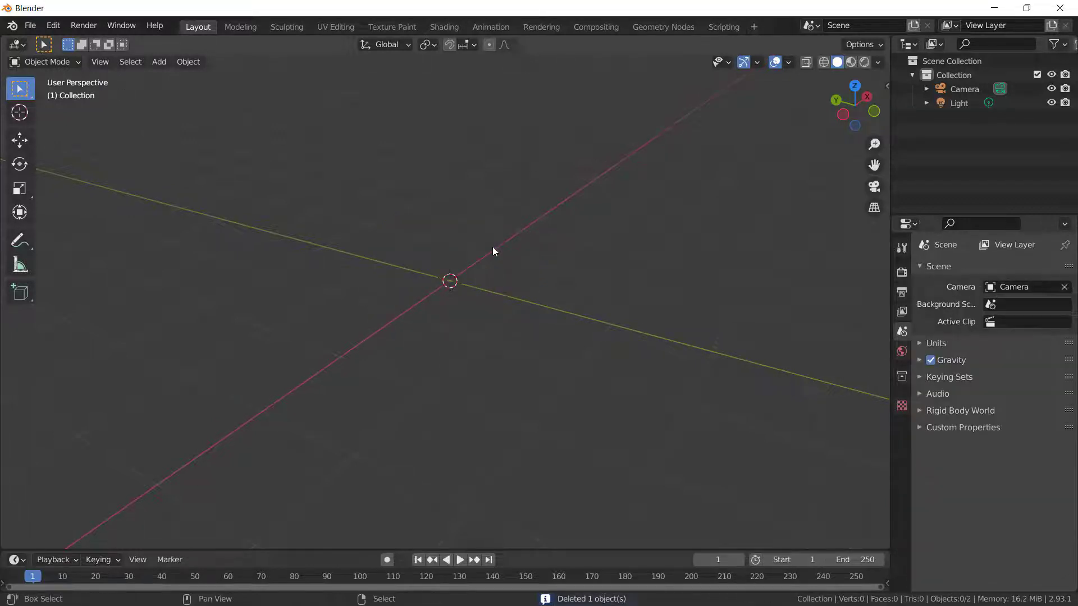
Add a cone mesh at the world origin
key(shift+a)
mouse_move(493, 247)
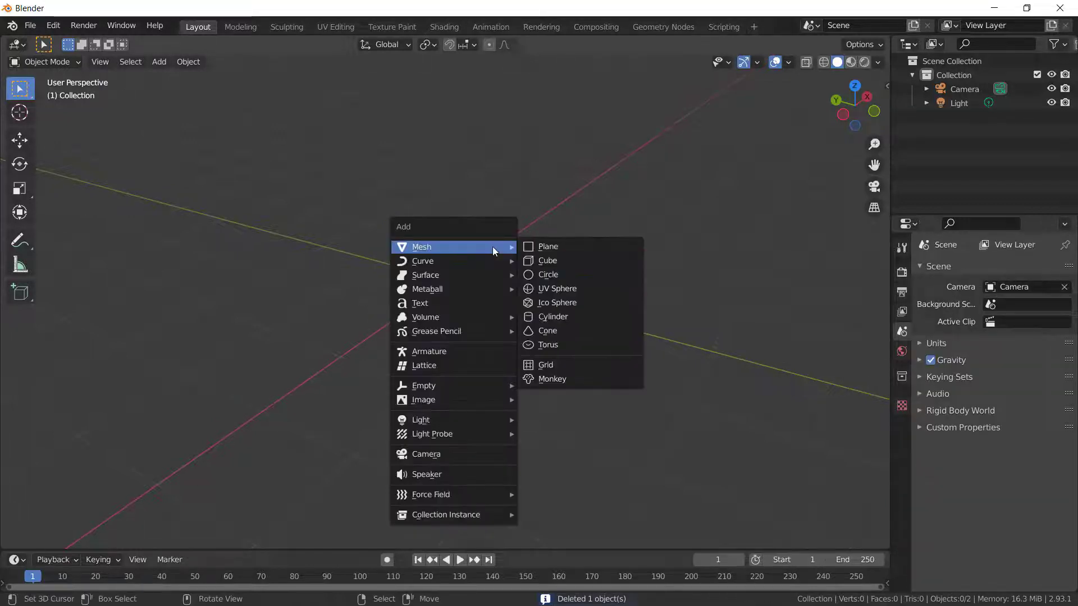
click(543, 330)
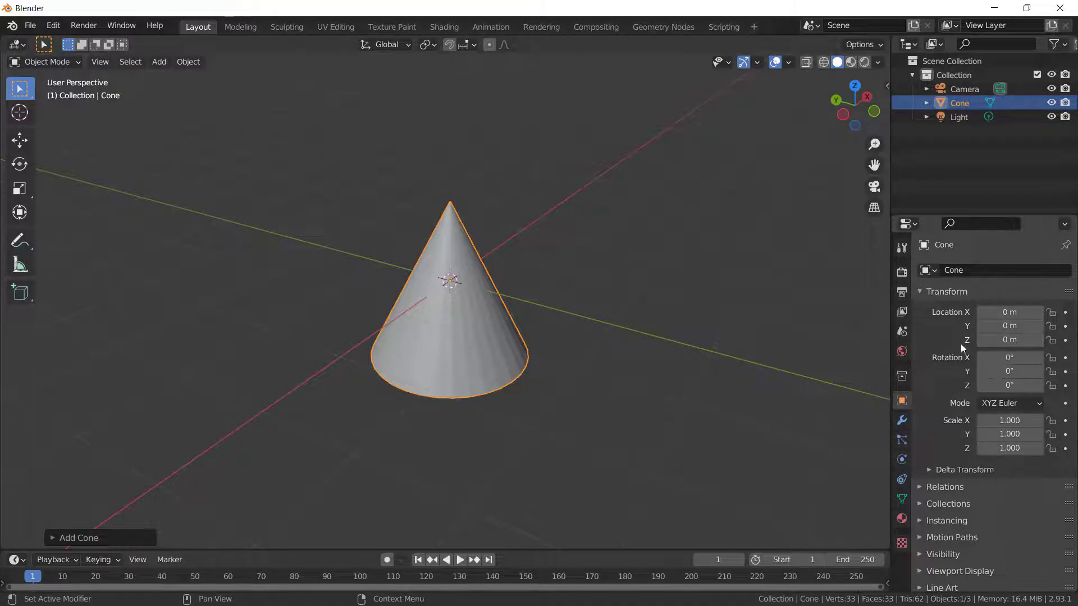
Turn on the Axis option in the cone's viewport display settings to show its local axes
click(918, 292)
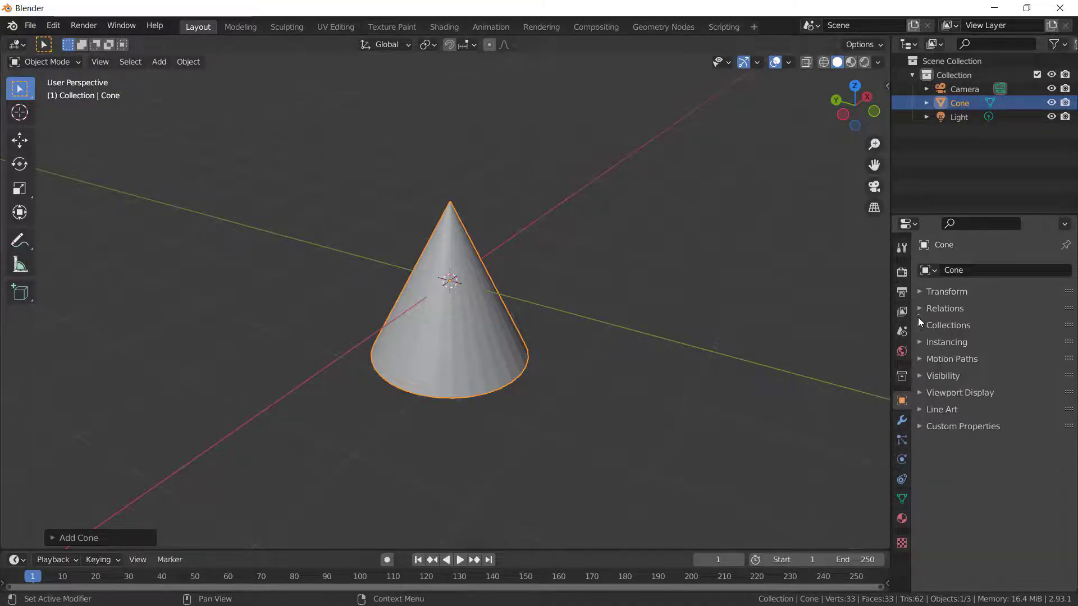
click(919, 394)
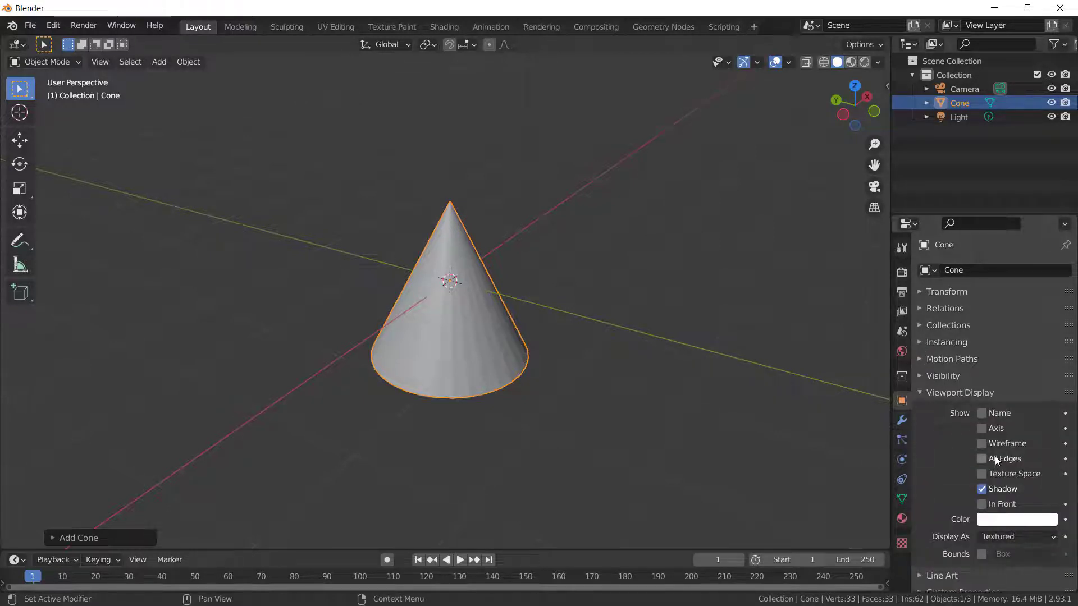
click(982, 429)
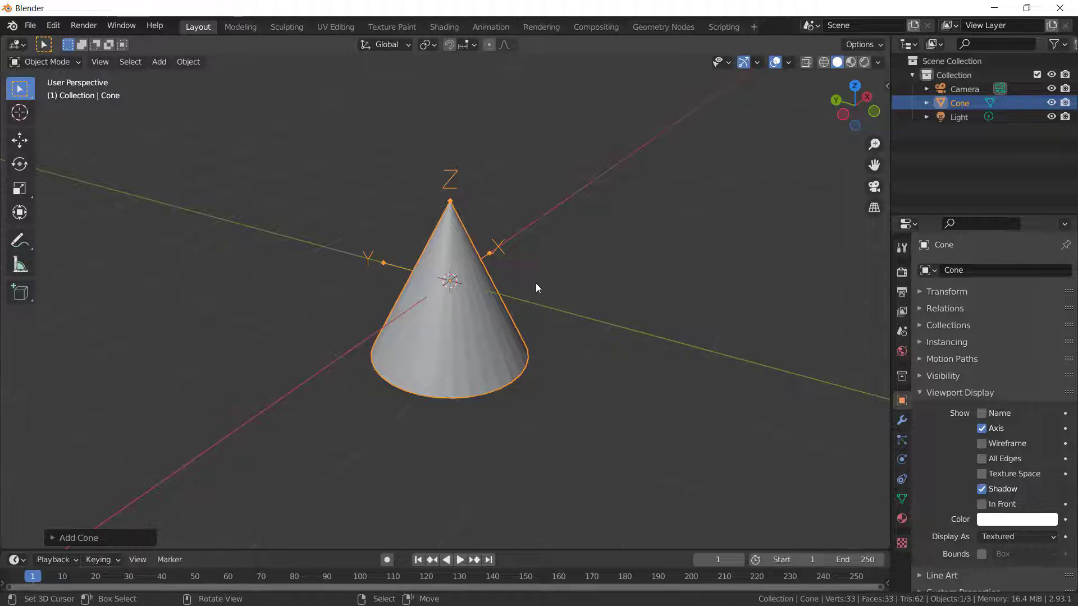
scroll(550, 276, down, 1)
scroll(551, 275, up, 2)
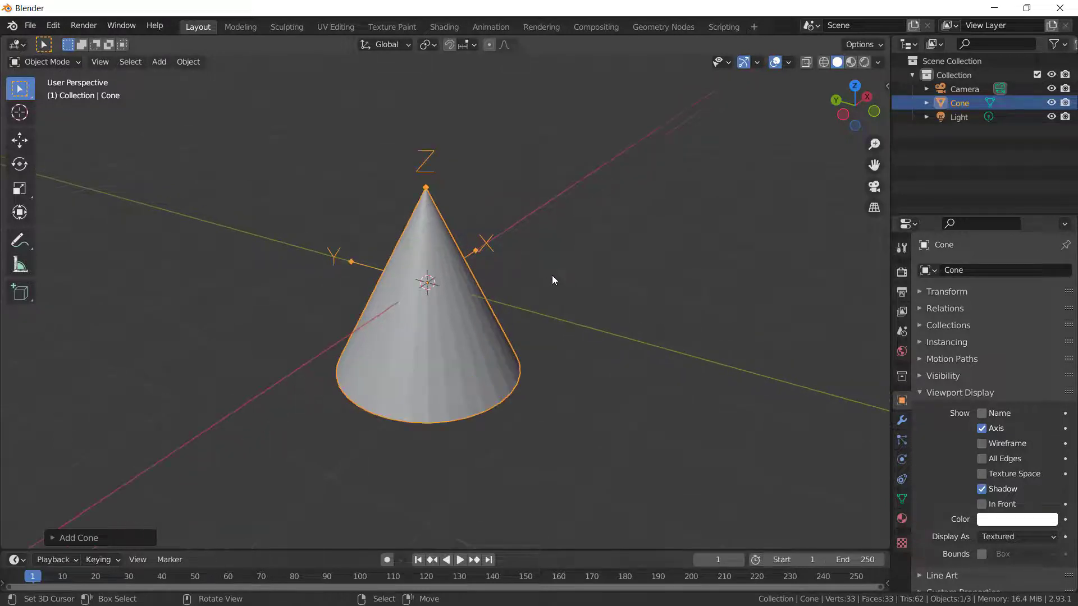
middle_drag(442, 334, 513, 321)
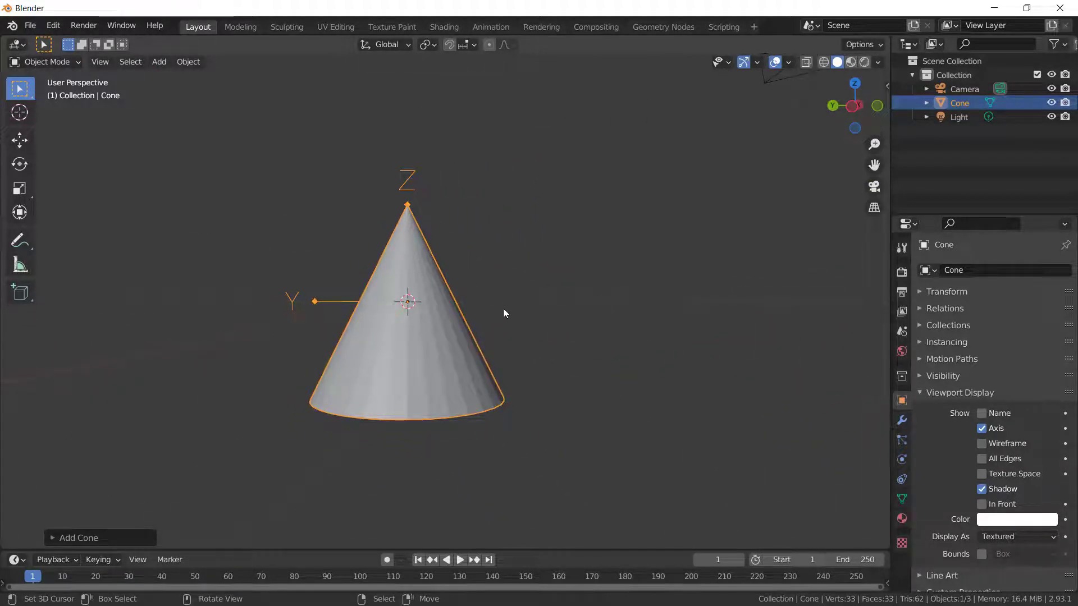
Turn on X-ray display so the cone's local axes can be seen through the mesh
key(alt+z)
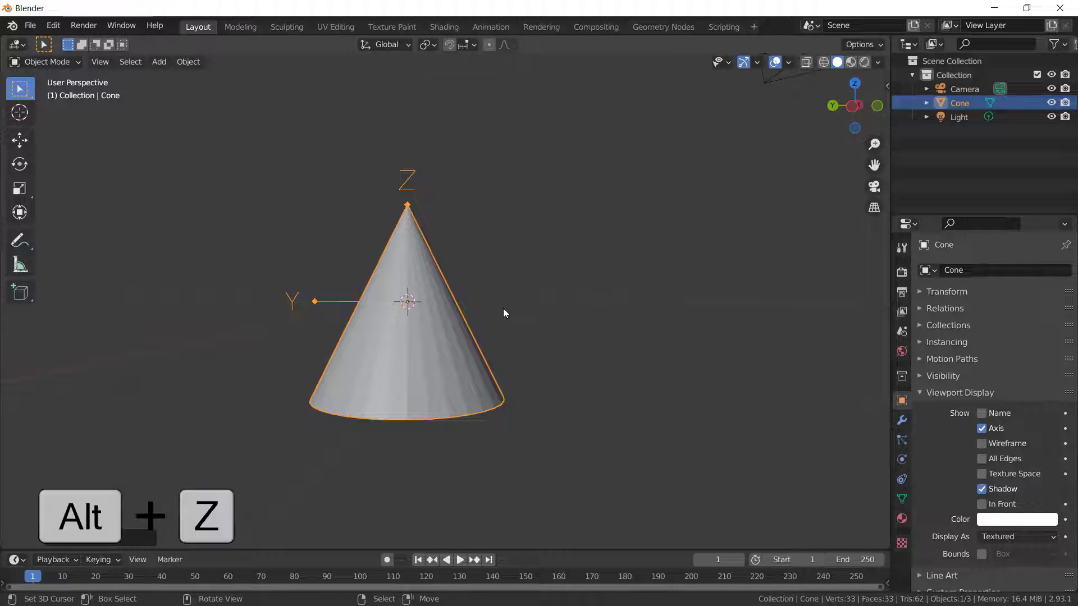
key(alt+z)
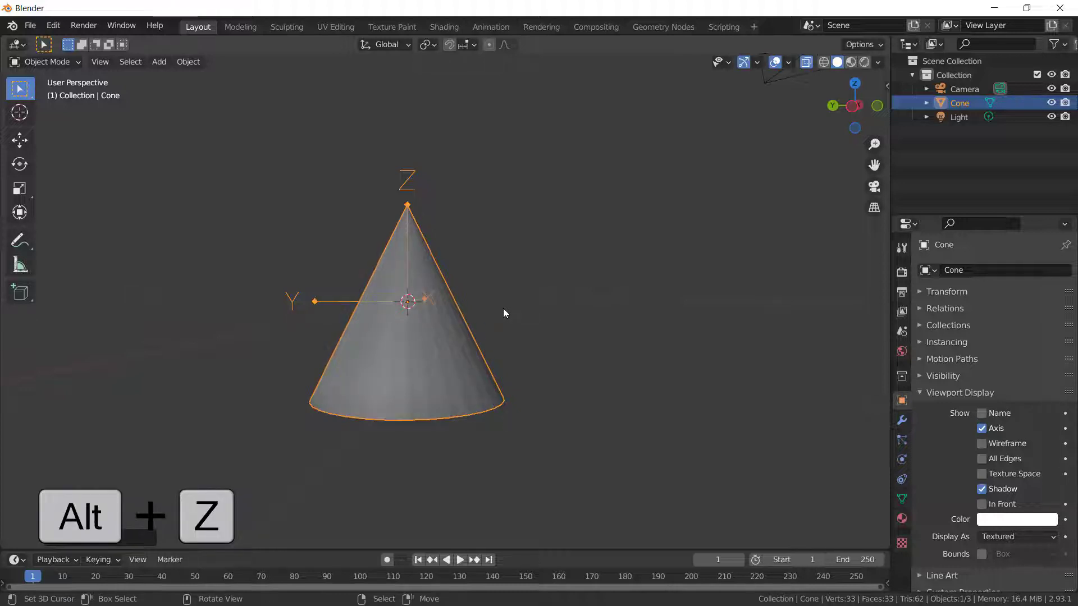
middle_drag(444, 302, 326, 343)
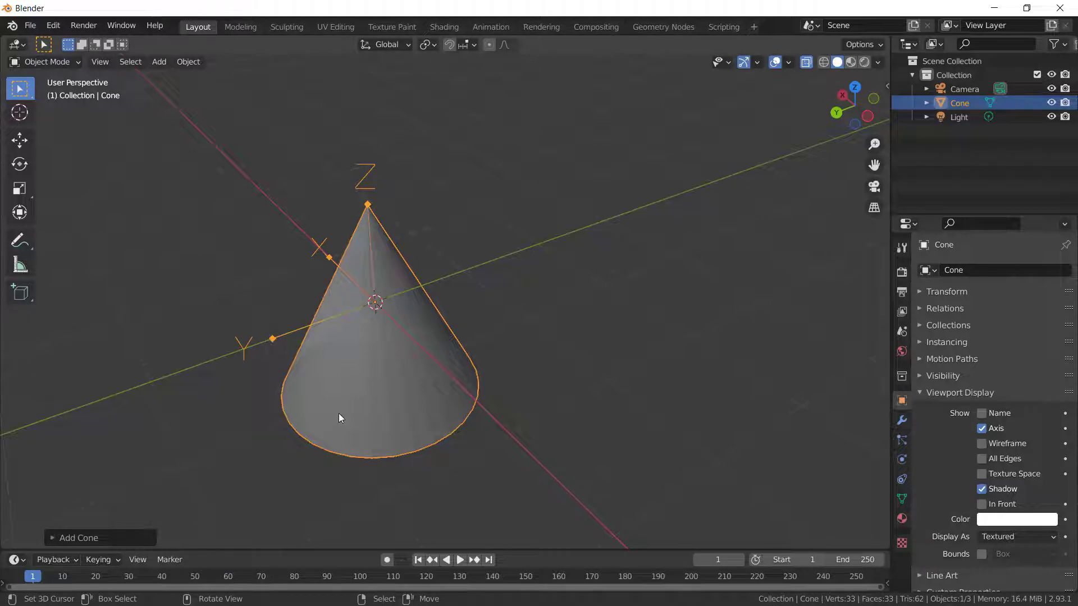
Rotate the cone about the global X axis until its tip leans over toward the positive Y direction
key(r)
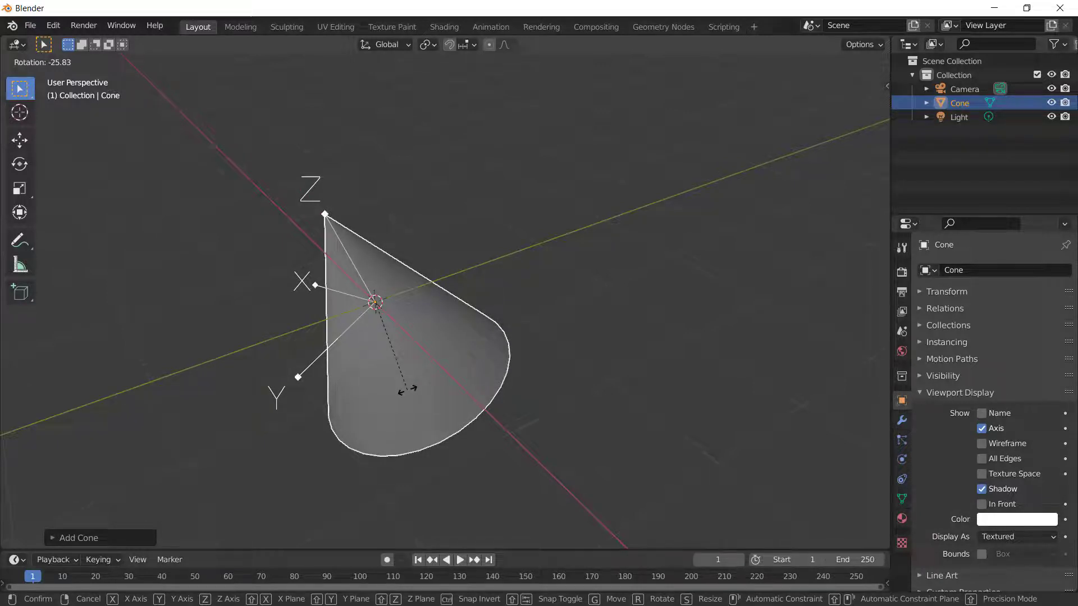
key(Escape)
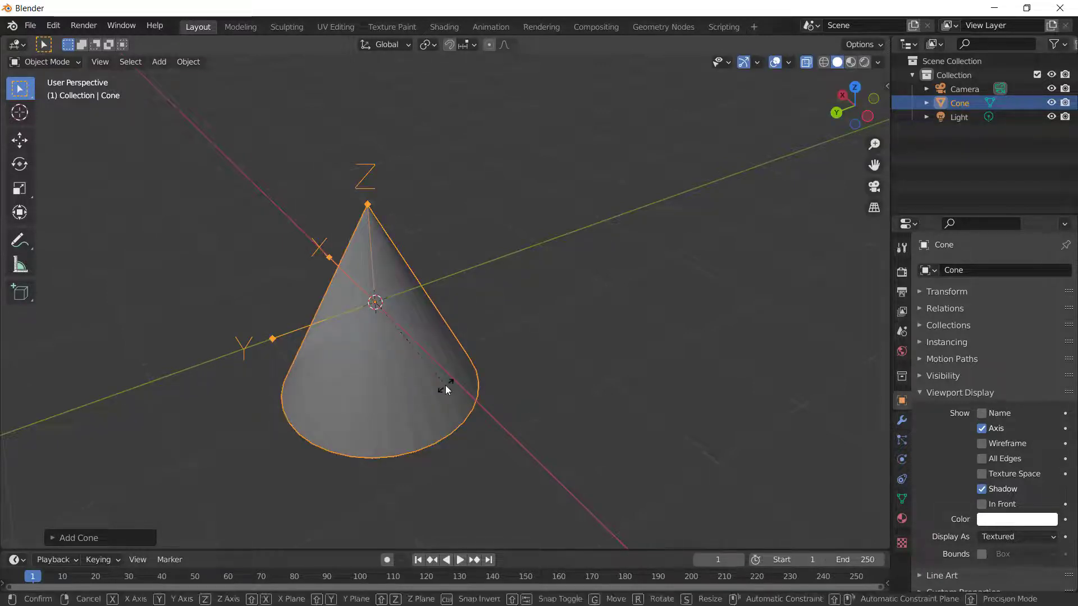
key(r)
key(x)
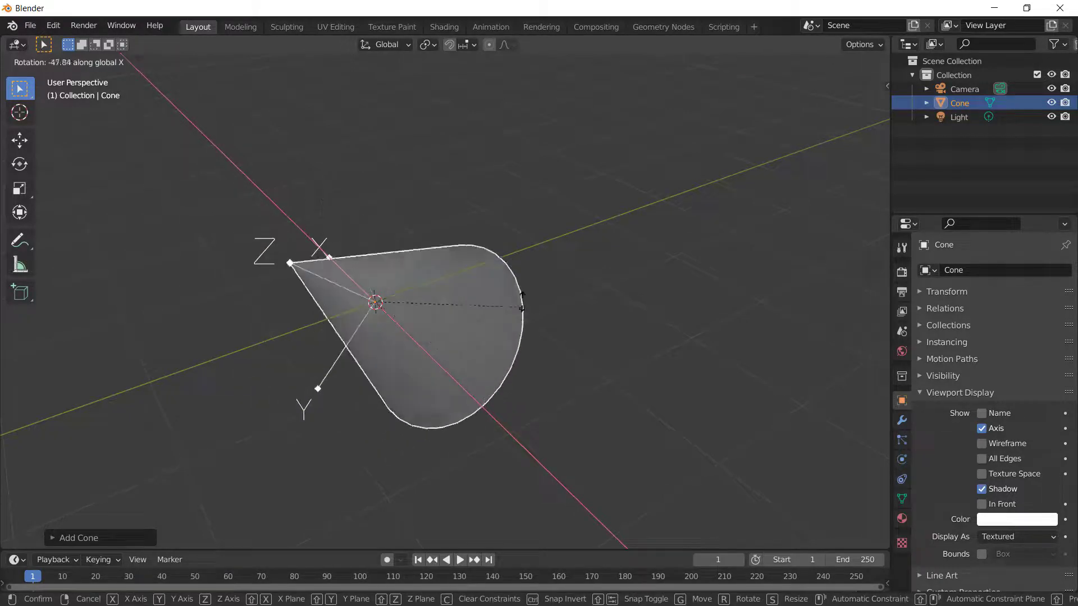
click(533, 269)
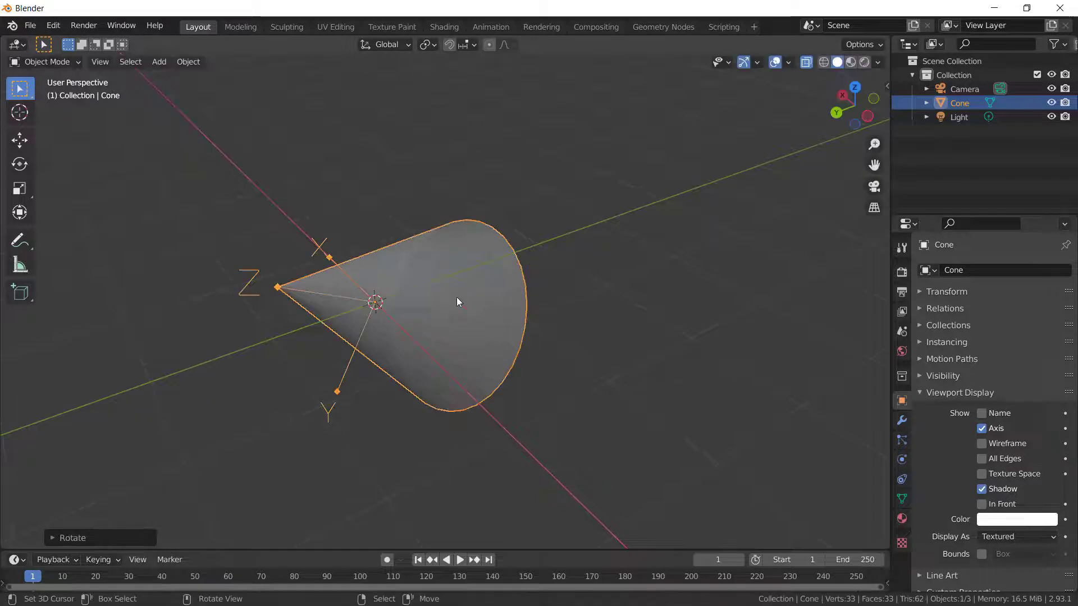
Try moving the tilted cone along the global Z axis, then constrain the move to its local Z axis instead
scroll(373, 304, down, 3)
mouse_move(373, 307)
middle_down()
mouse_move(356, 265)
mouse_move(371, 312)
middle_up()
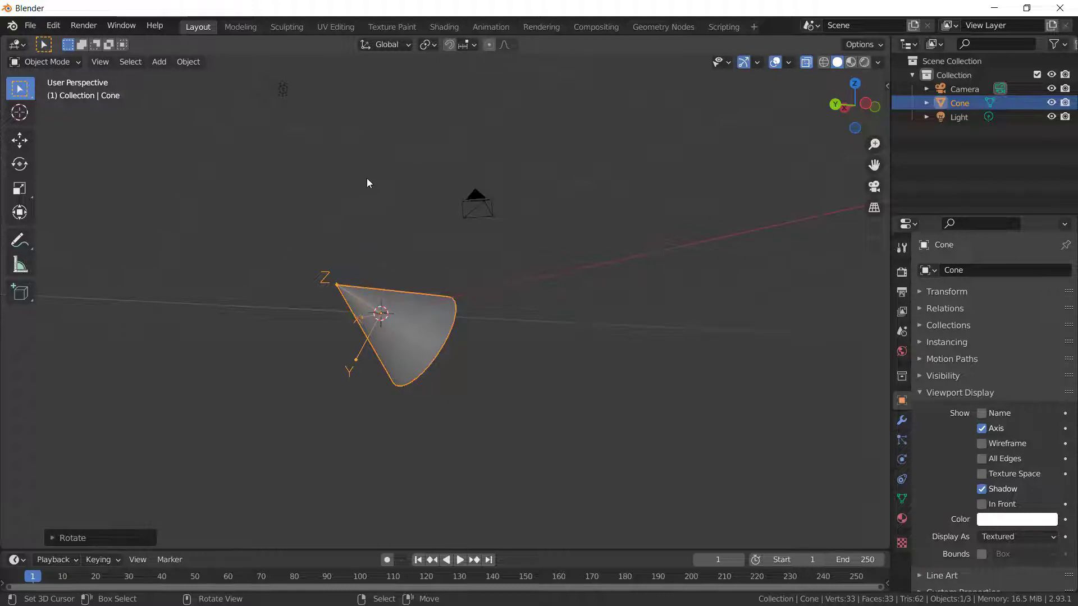
middle_drag(373, 303, 296, 292)
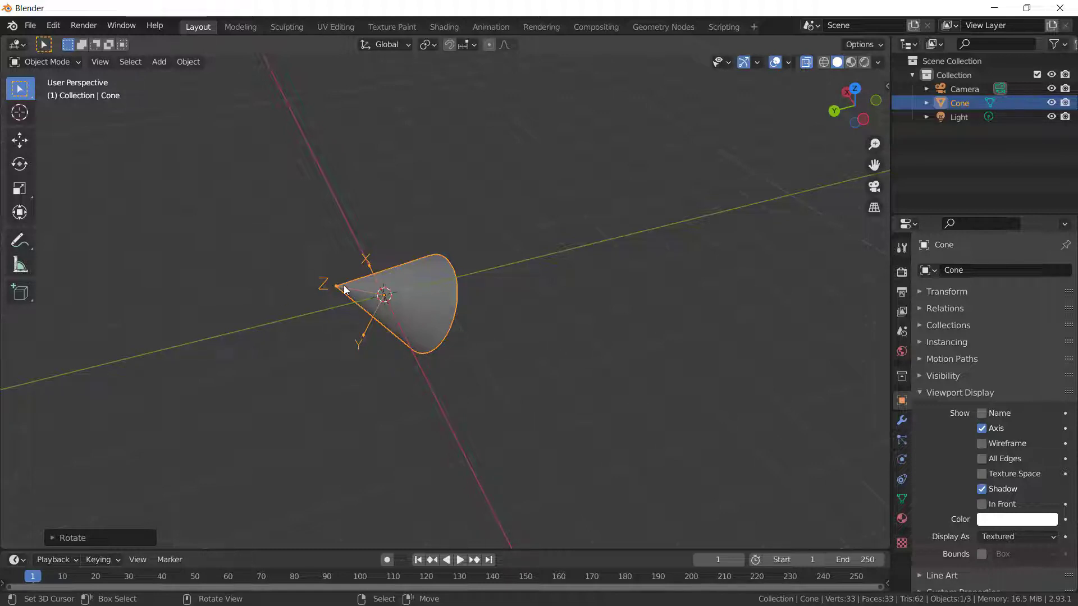
scroll(336, 310, up, 2)
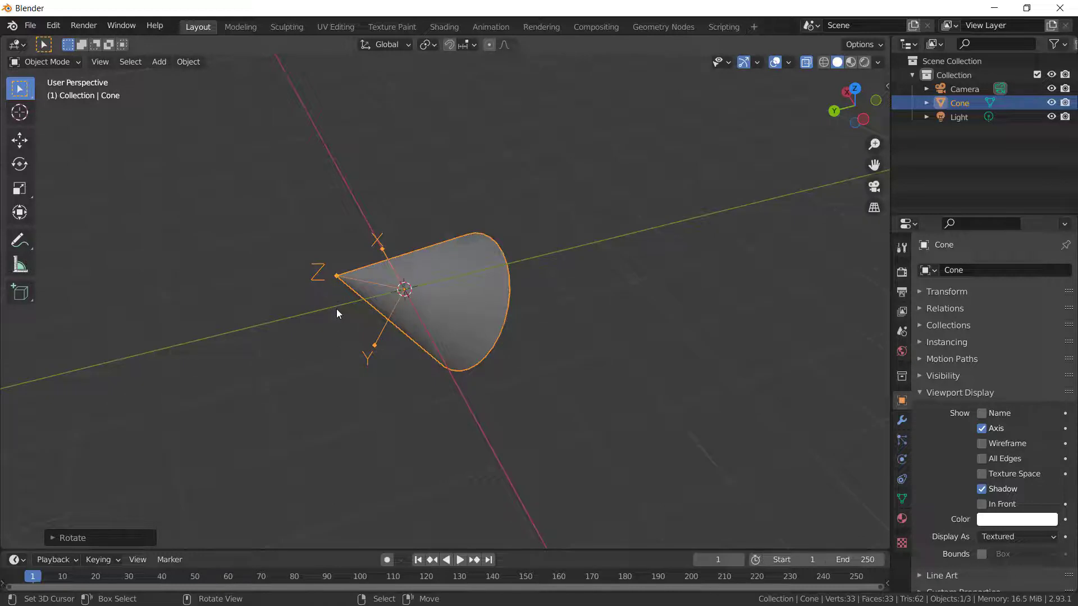
key(g)
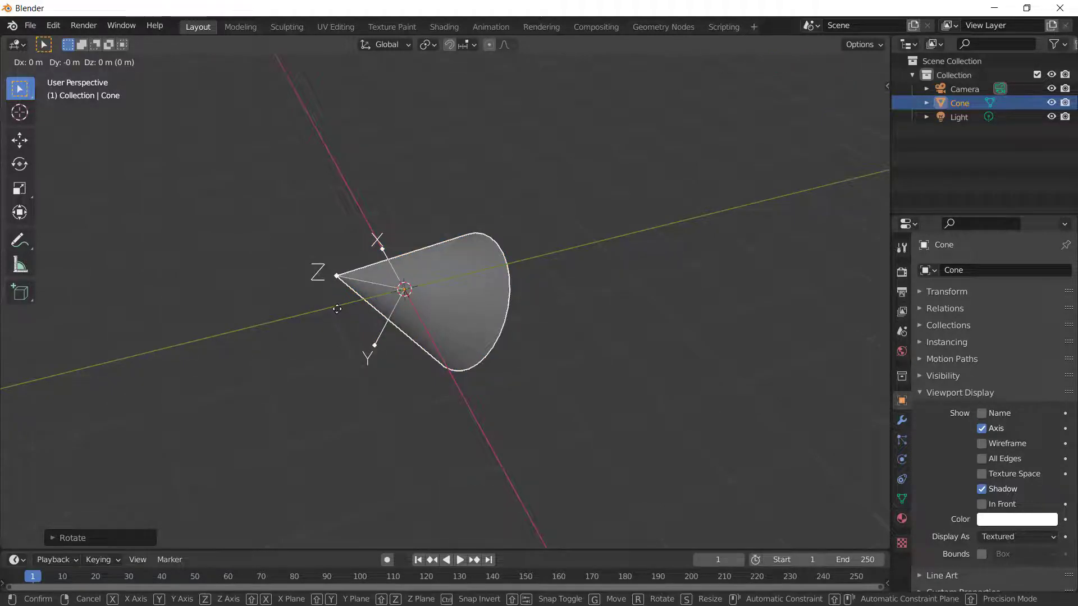
key(z)
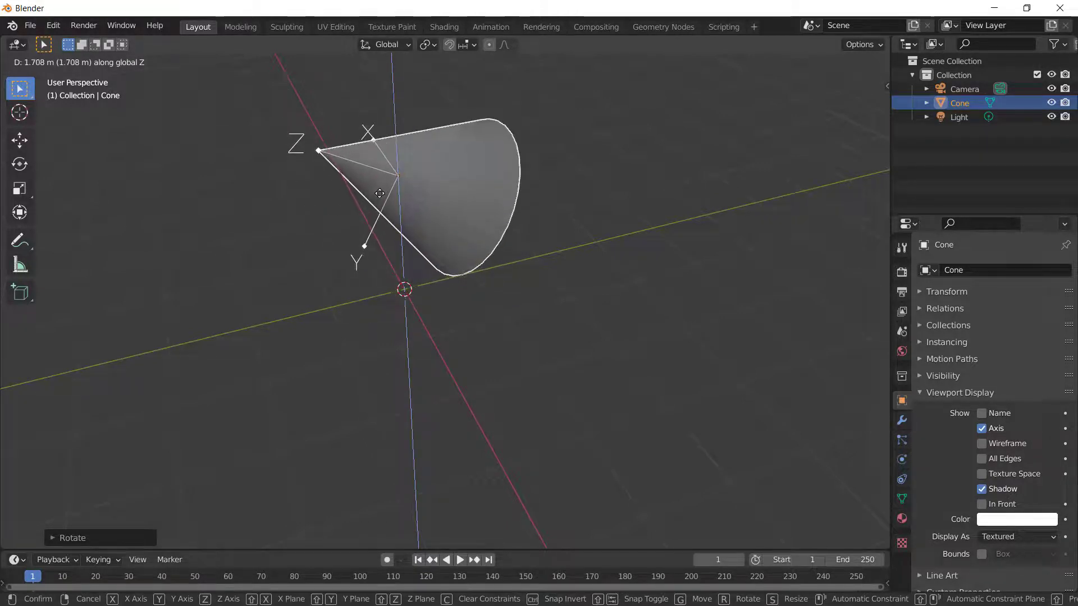
key(z)
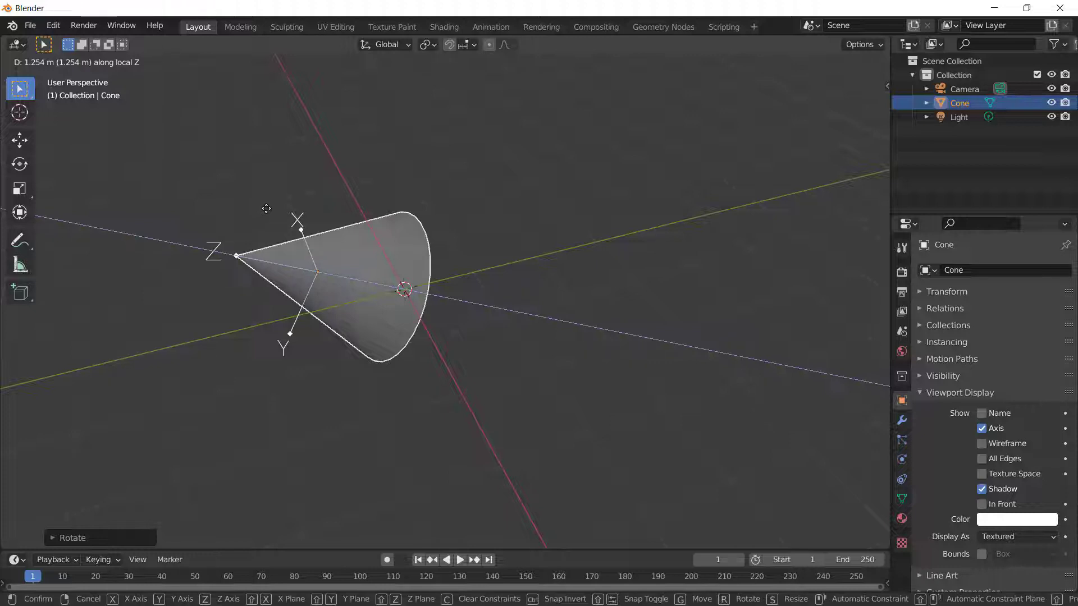
key(Escape)
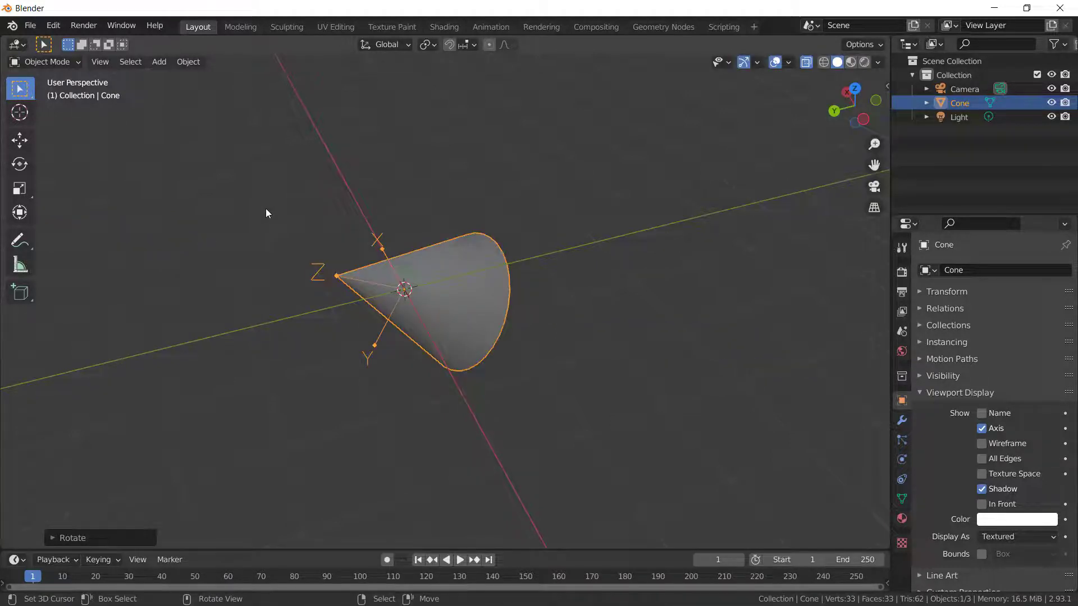
Scale the cone down along its local Z axis
key(s)
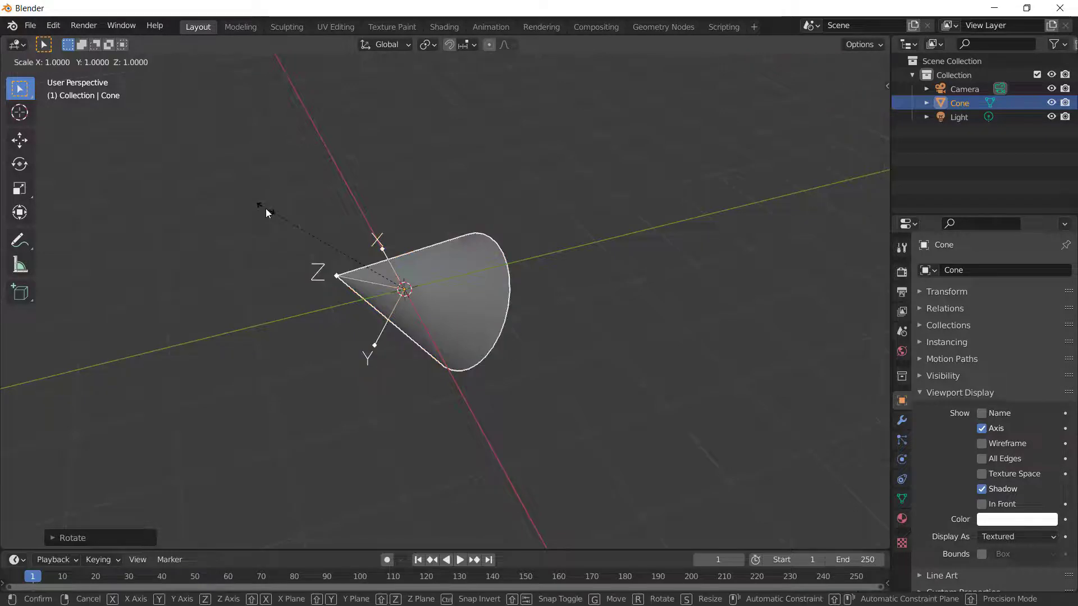
key(z)
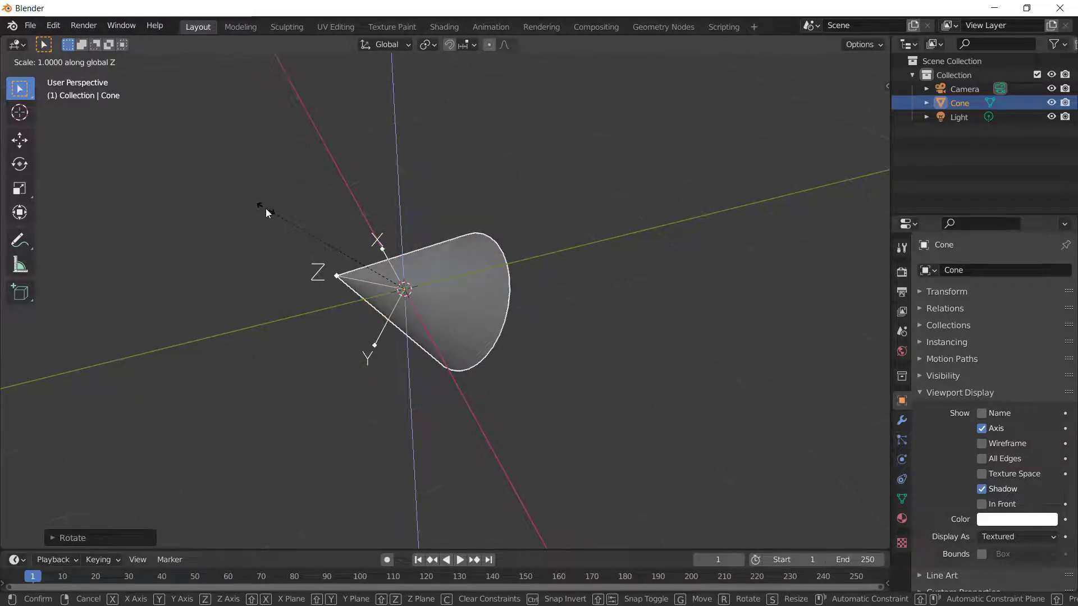
key(z)
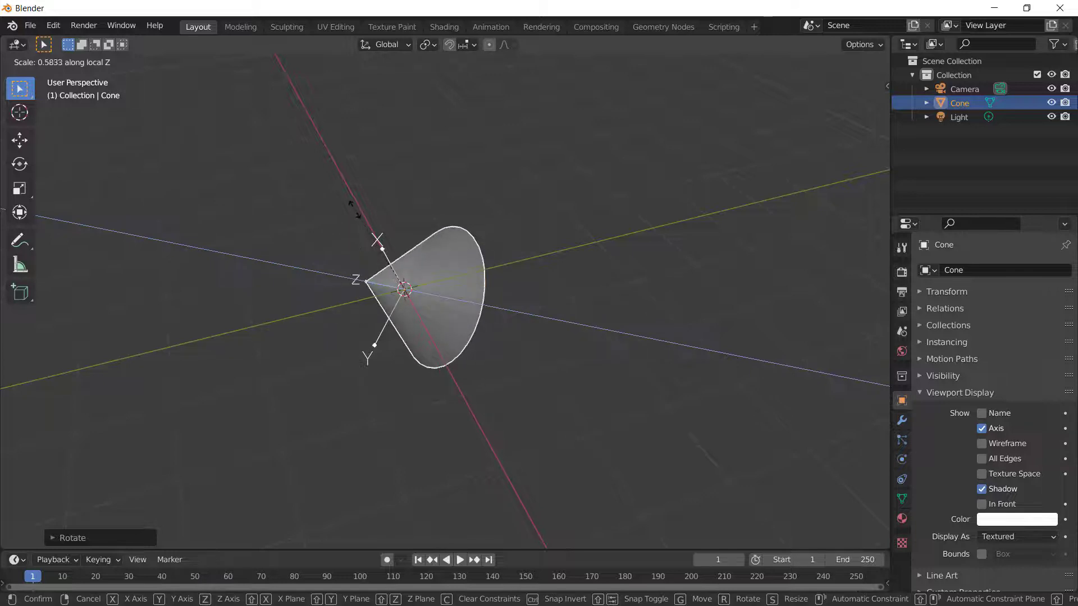
click(365, 230)
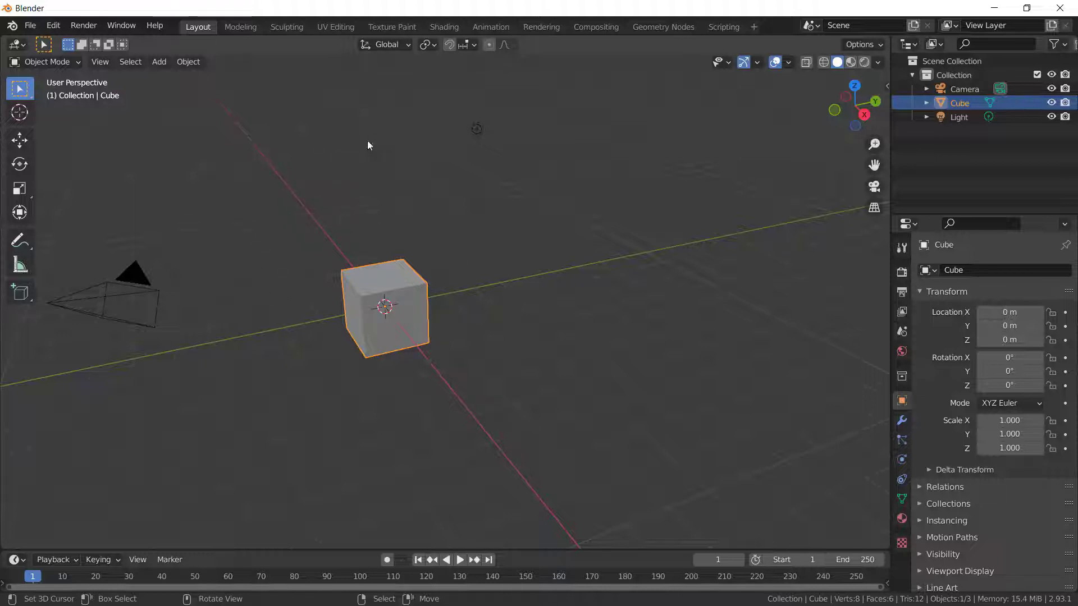
Try moving the cube freely and with grid-increment snapping in the front orthographic view
key(KP_1)
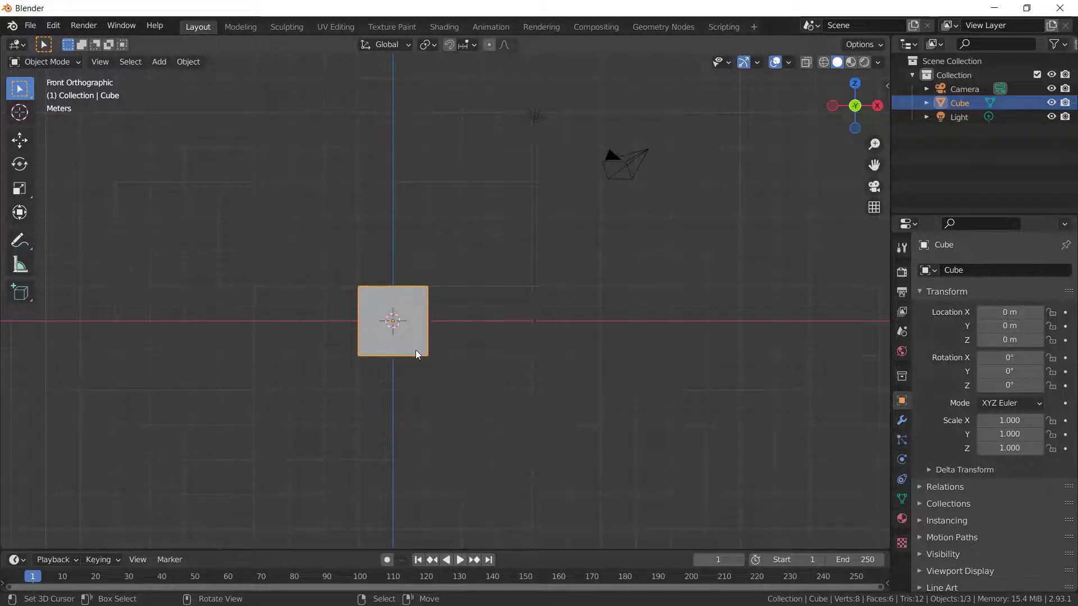
scroll(420, 351, up, 5)
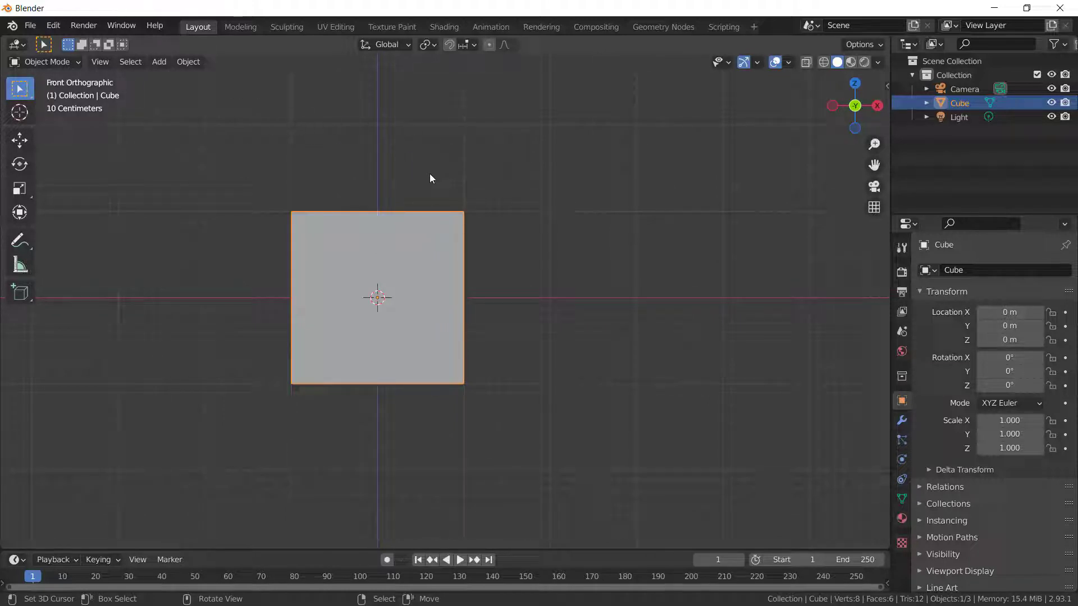
scroll(430, 174, down, 4)
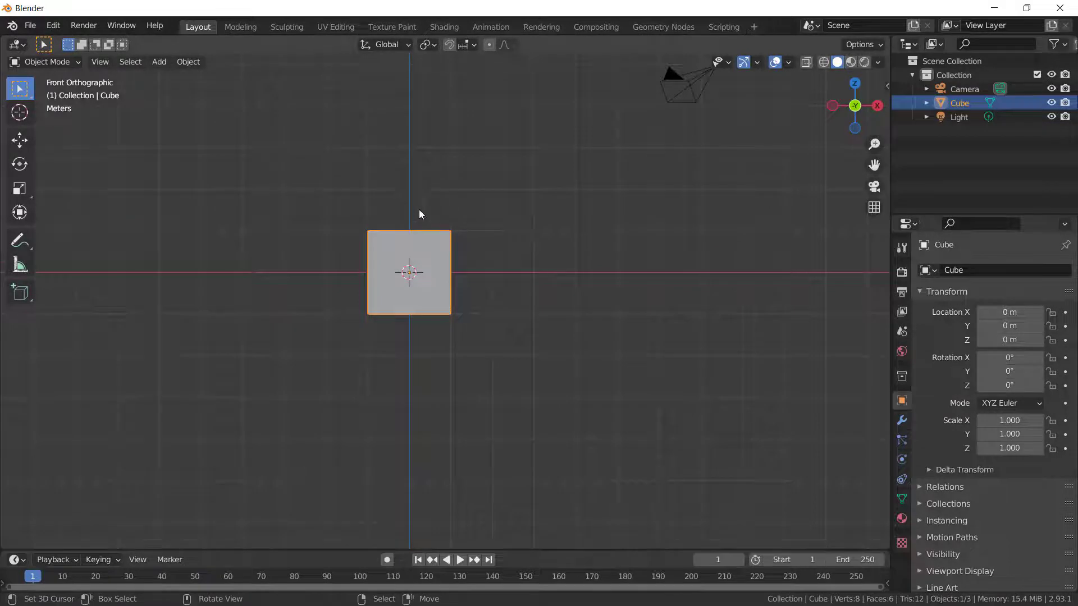
scroll(420, 214, down, 1)
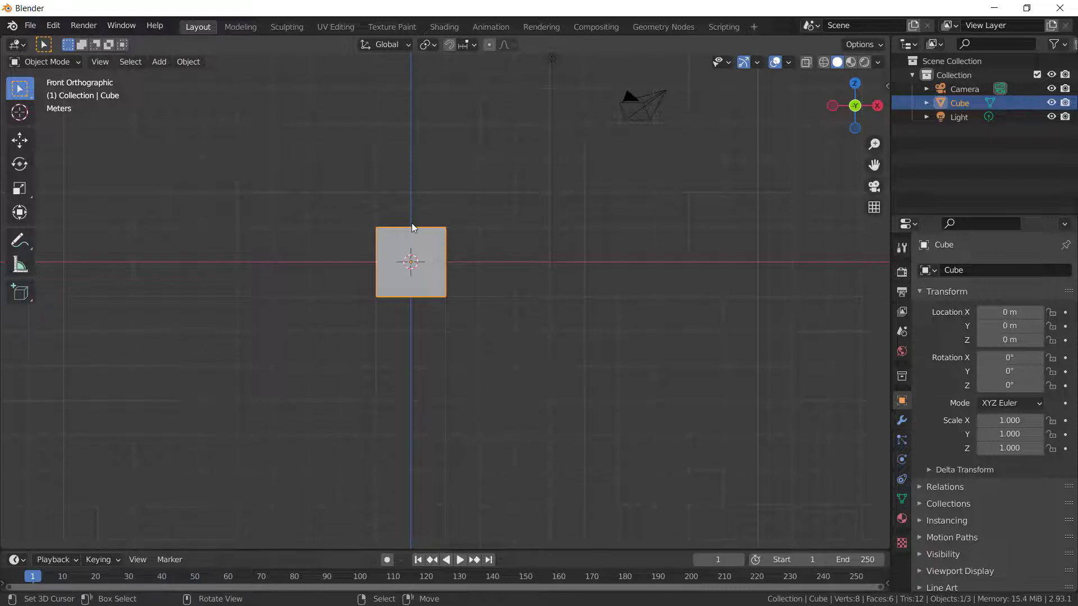
key(g)
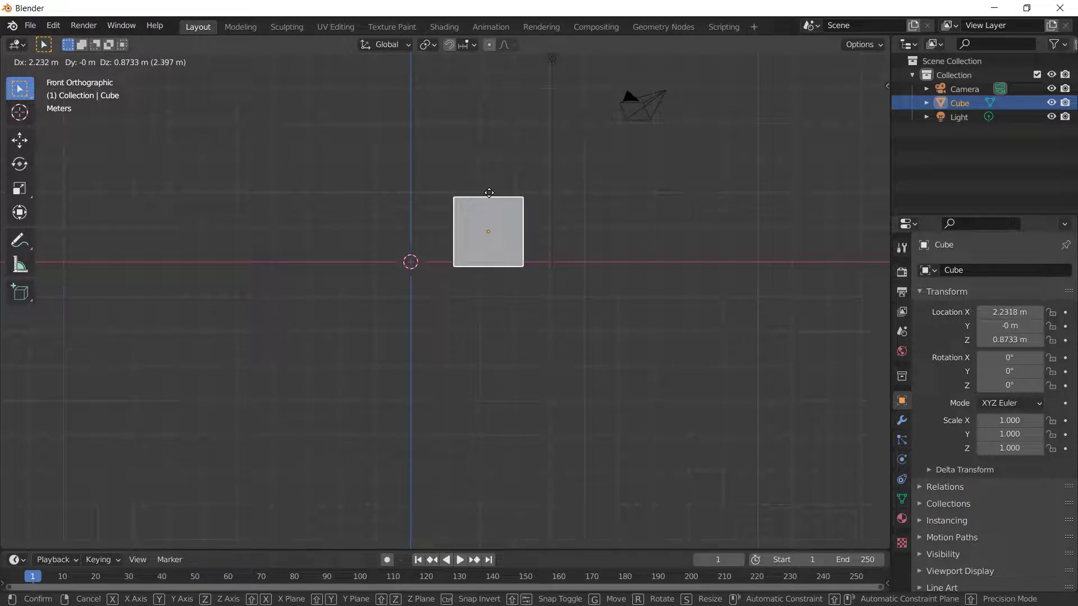
key(ctrl)
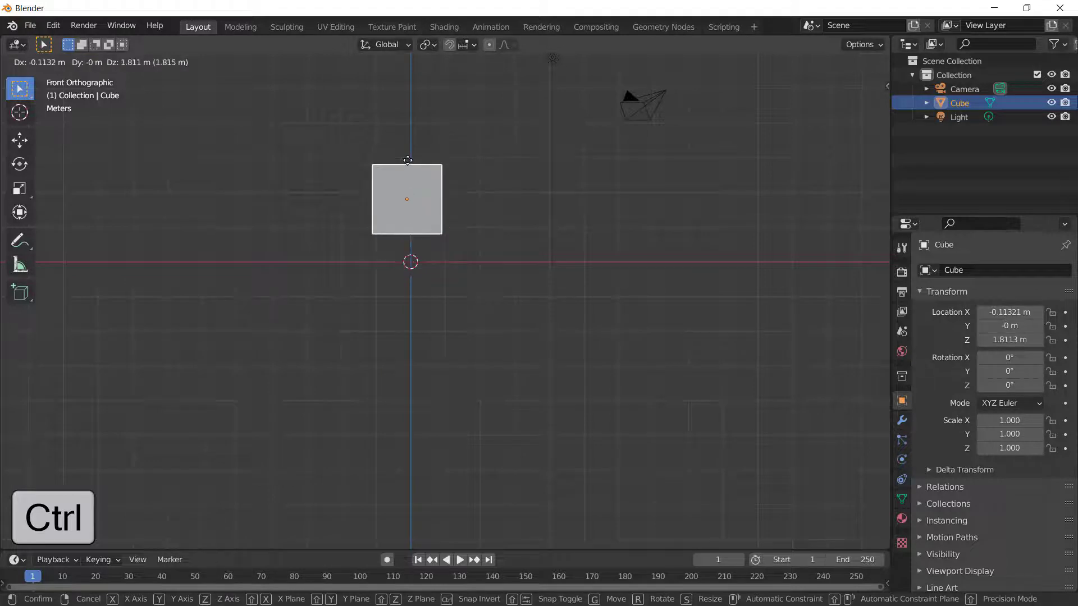
right_click(411, 209)
Try moving the cube up 0.5 m along Z with increment snapping at the zoomed-in 10-centimetre grid scale
scroll(412, 211, up, 6)
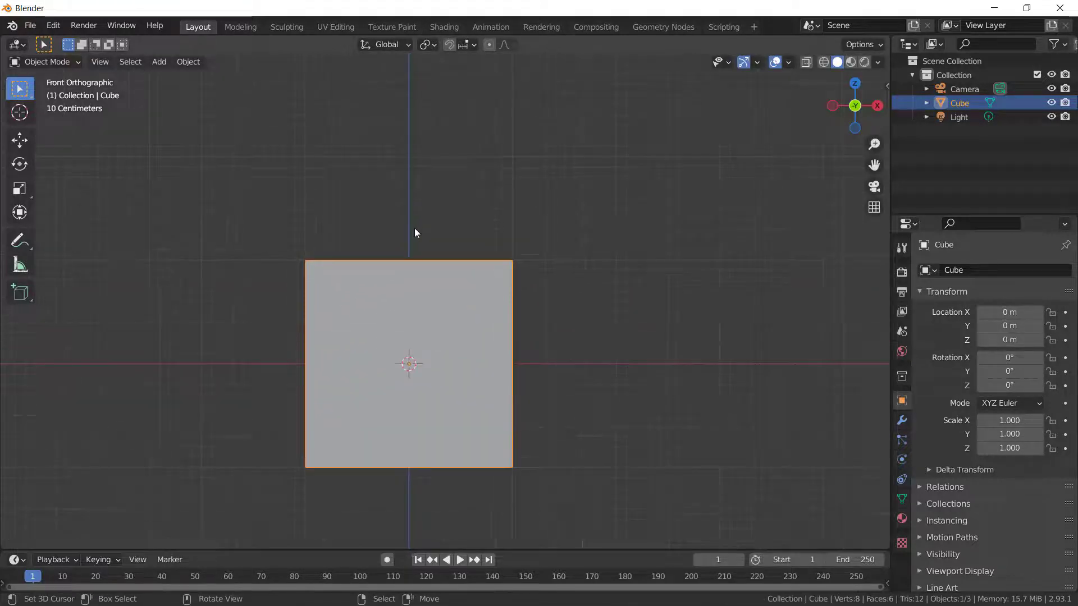
key(g)
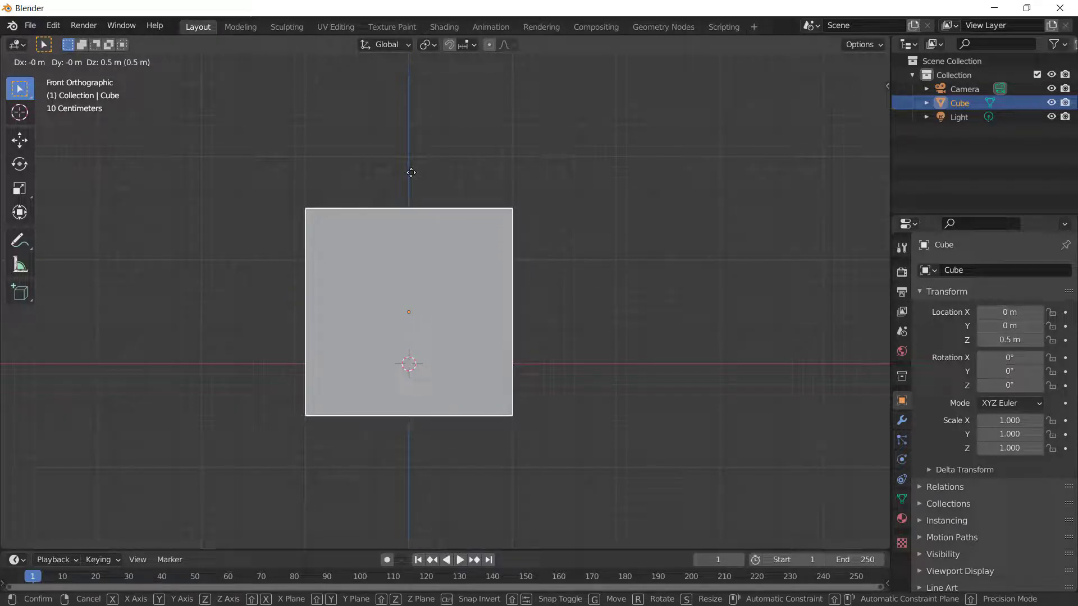
right_click(411, 172)
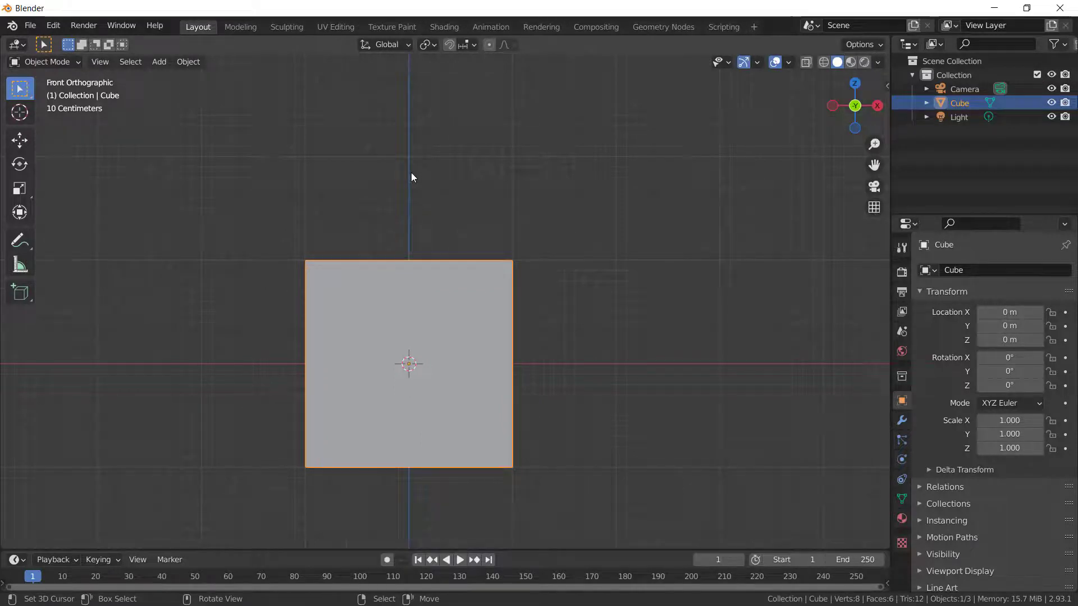
Try moving the cube in a perspective view with increment snapping to X -2 m, Y 3 m, Z 1 m
scroll(341, 191, down, 4)
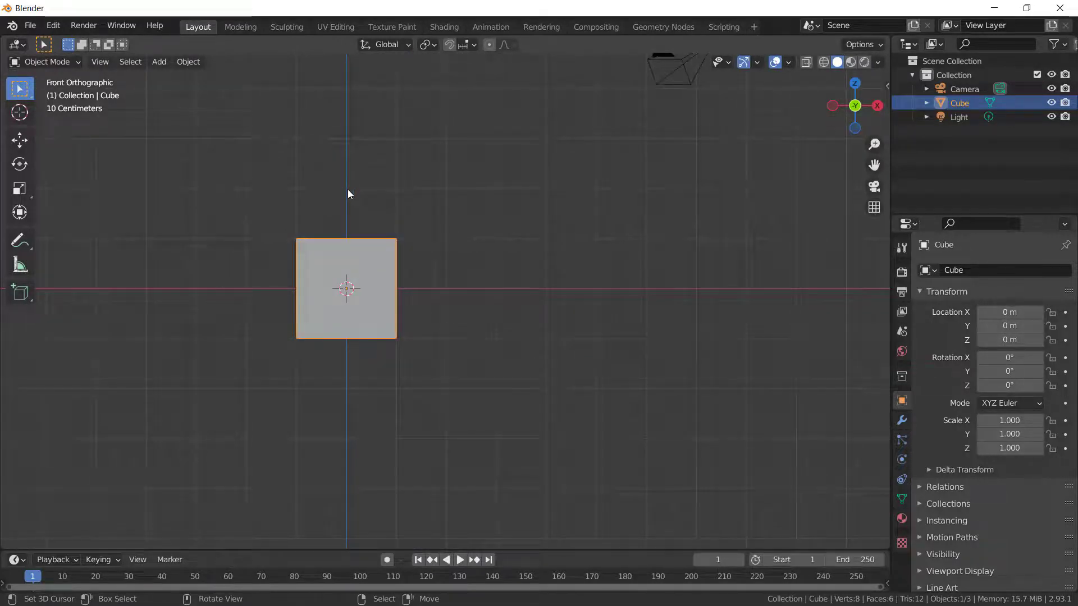
middle_drag(342, 204, 419, 268)
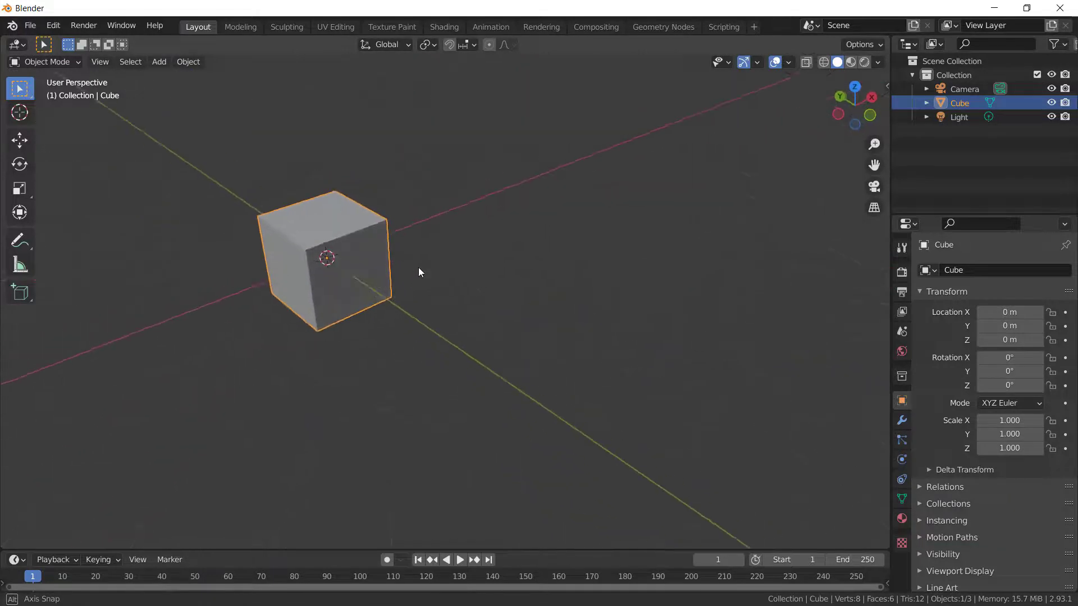
key(g)
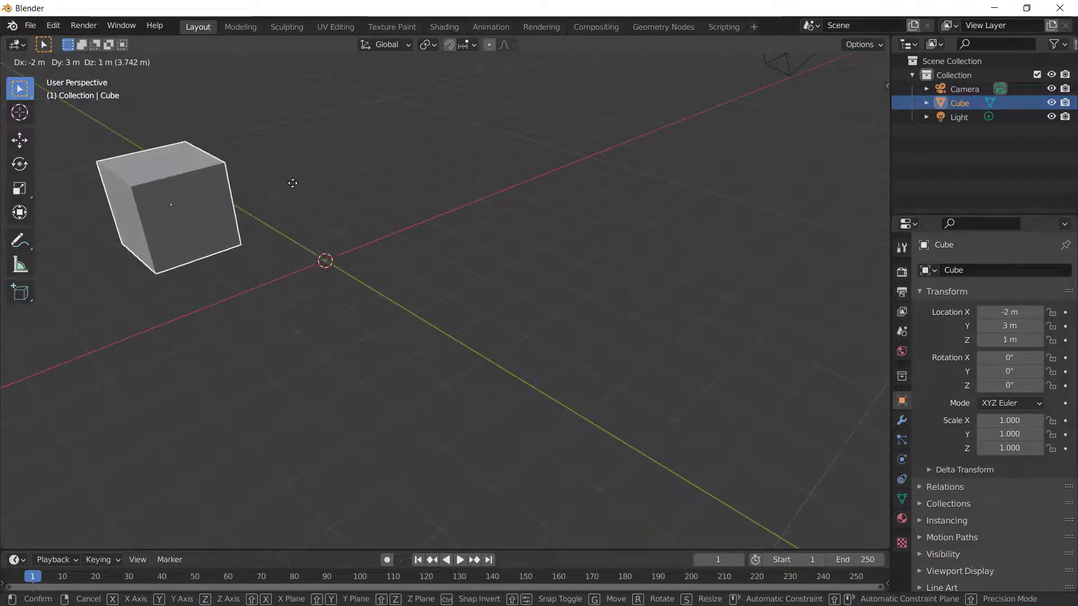
key(Escape)
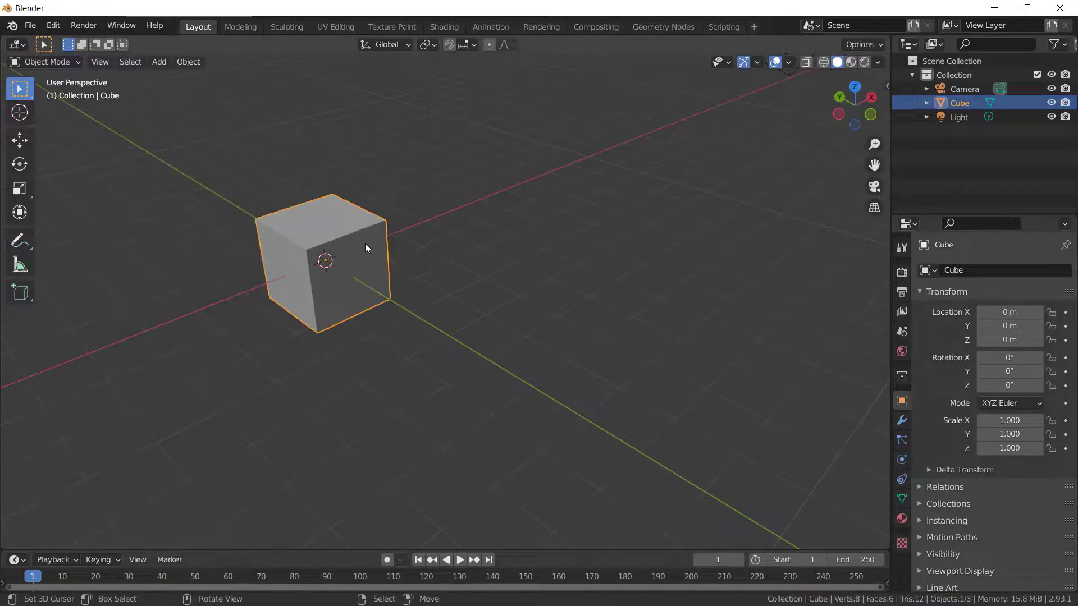
scroll(363, 253, up, 6)
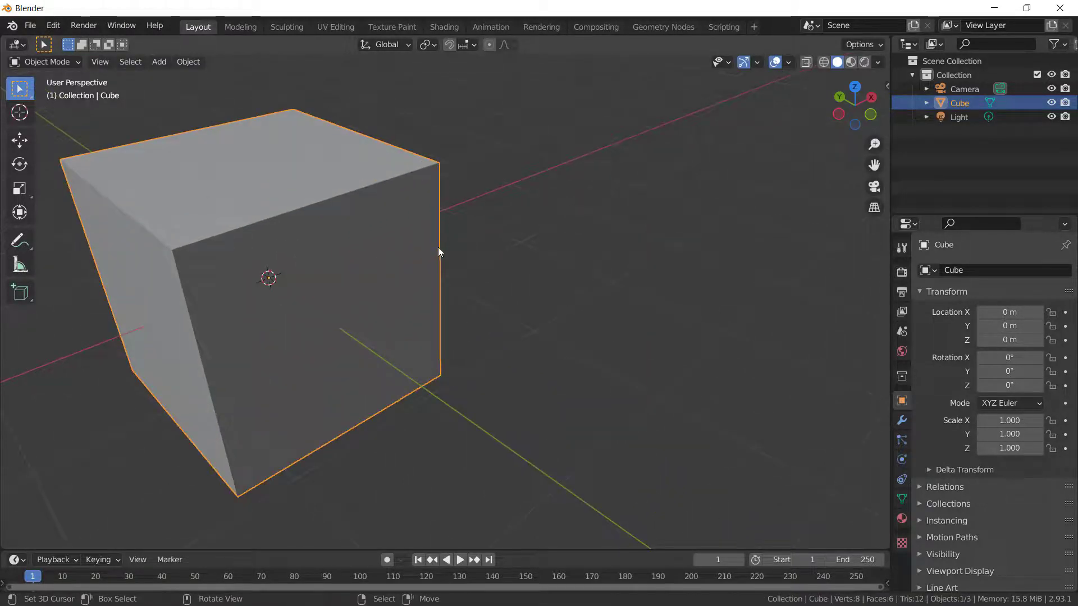
scroll(439, 251, down, 4)
scroll(361, 253, down, 2)
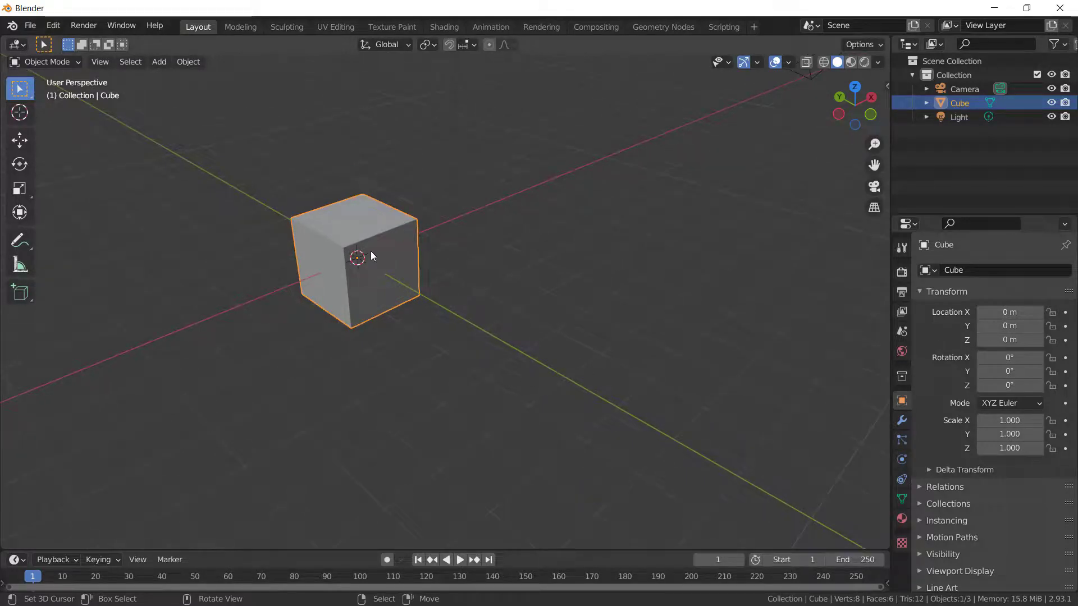
Try rotating the cube by -44° and scaling it to 1.5 with increment snapping in the front orthographic view
key(r)
key(KP_1)
scroll(387, 251, up, 4)
scroll(486, 284, up, 2)
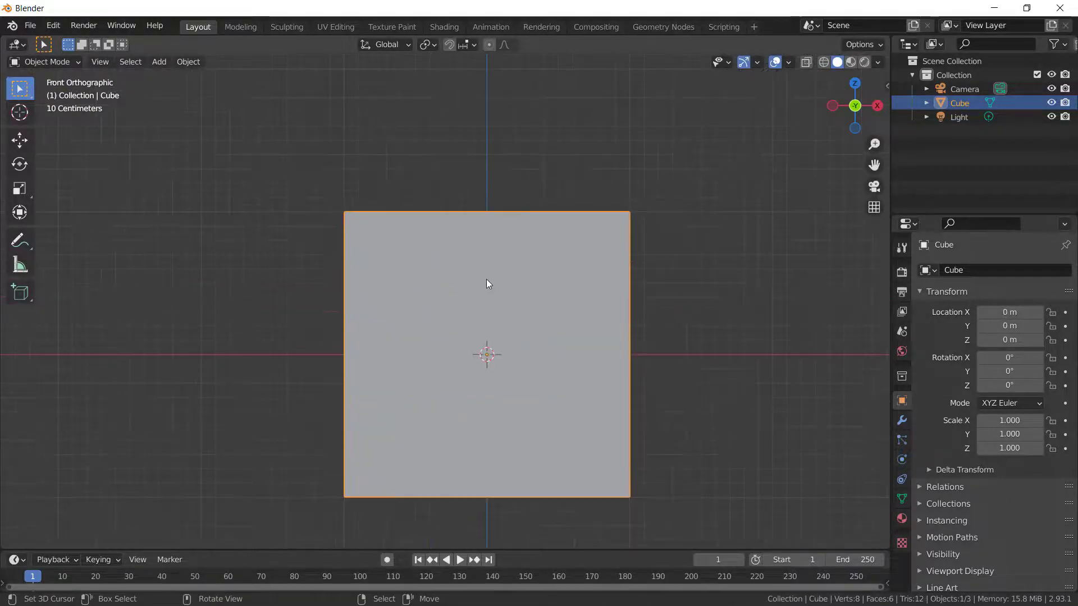
scroll(484, 285, down, 2)
key(r)
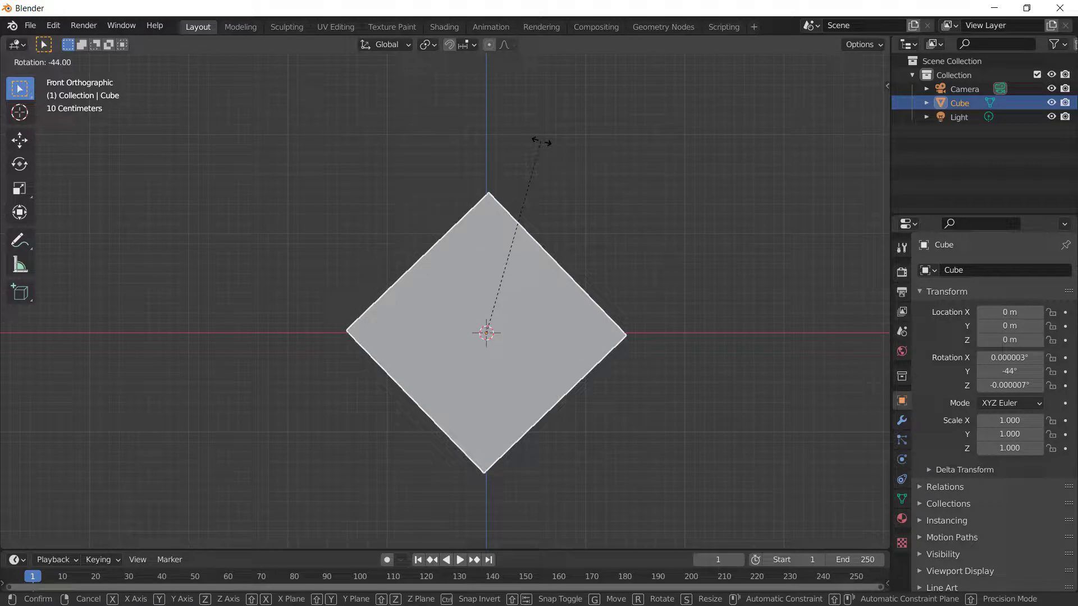
key(Escape)
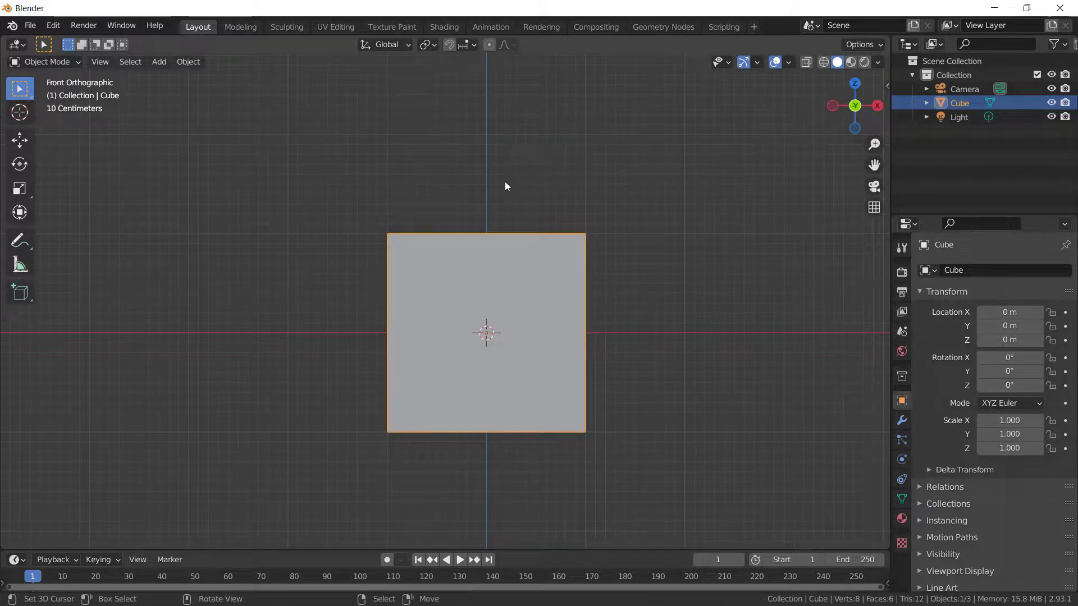
key(s)
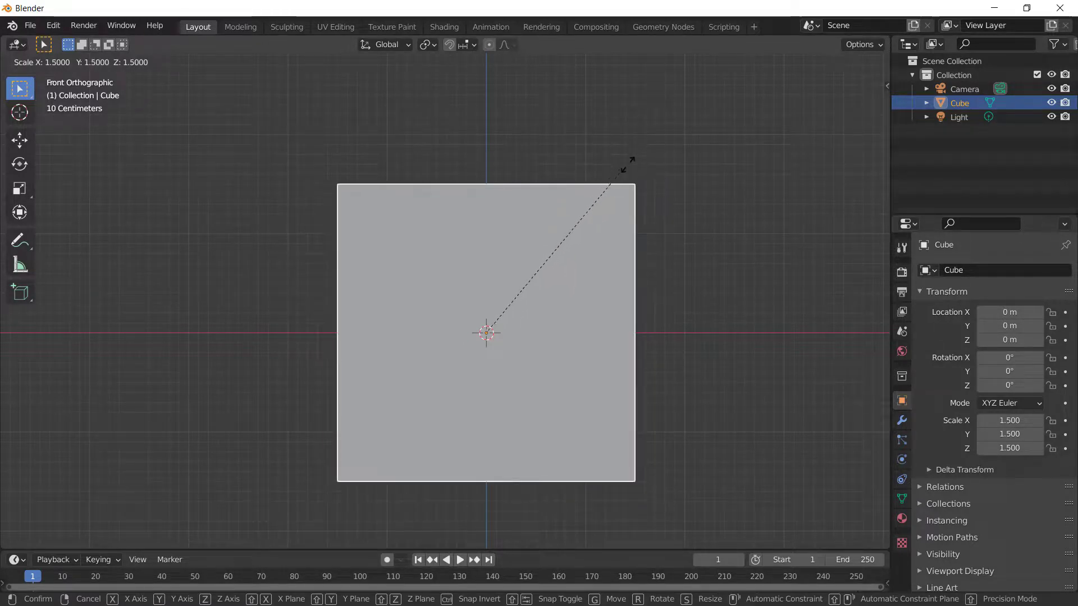
right_click(627, 164)
Place the 3D cursor in empty space just beyond the cube's positive X side, near its top edge
shift+right_click(655, 249)
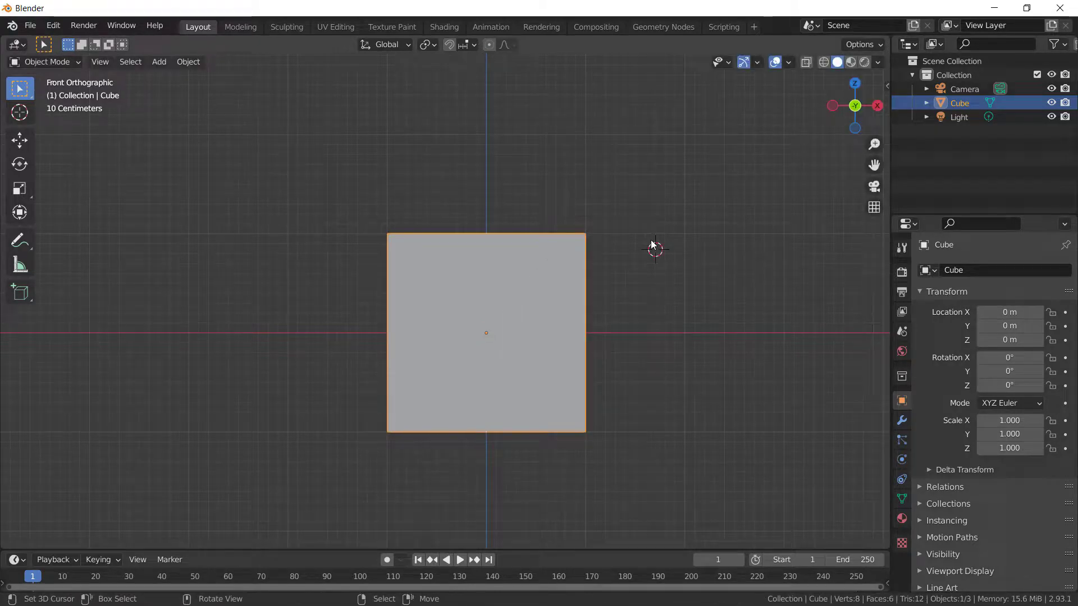